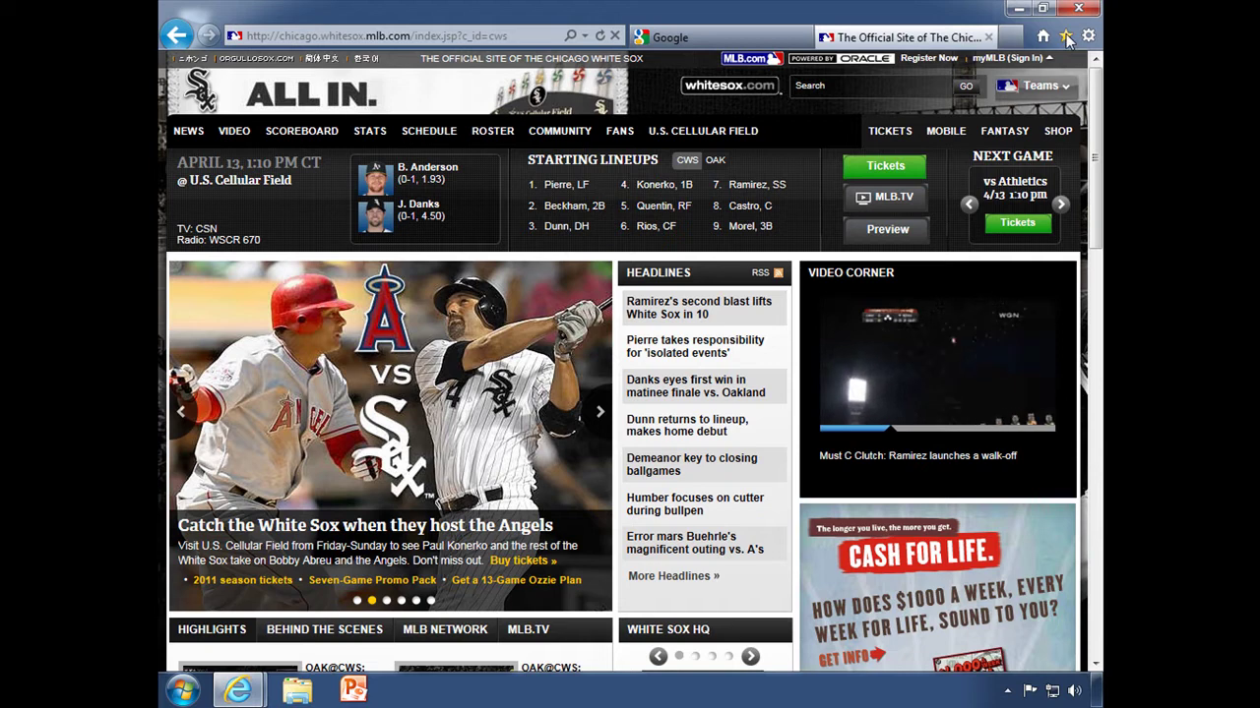
Add the Chicago White Sox homepage to favorites with its default name, directly in the main Favorites folder.
left_click(1068, 37)
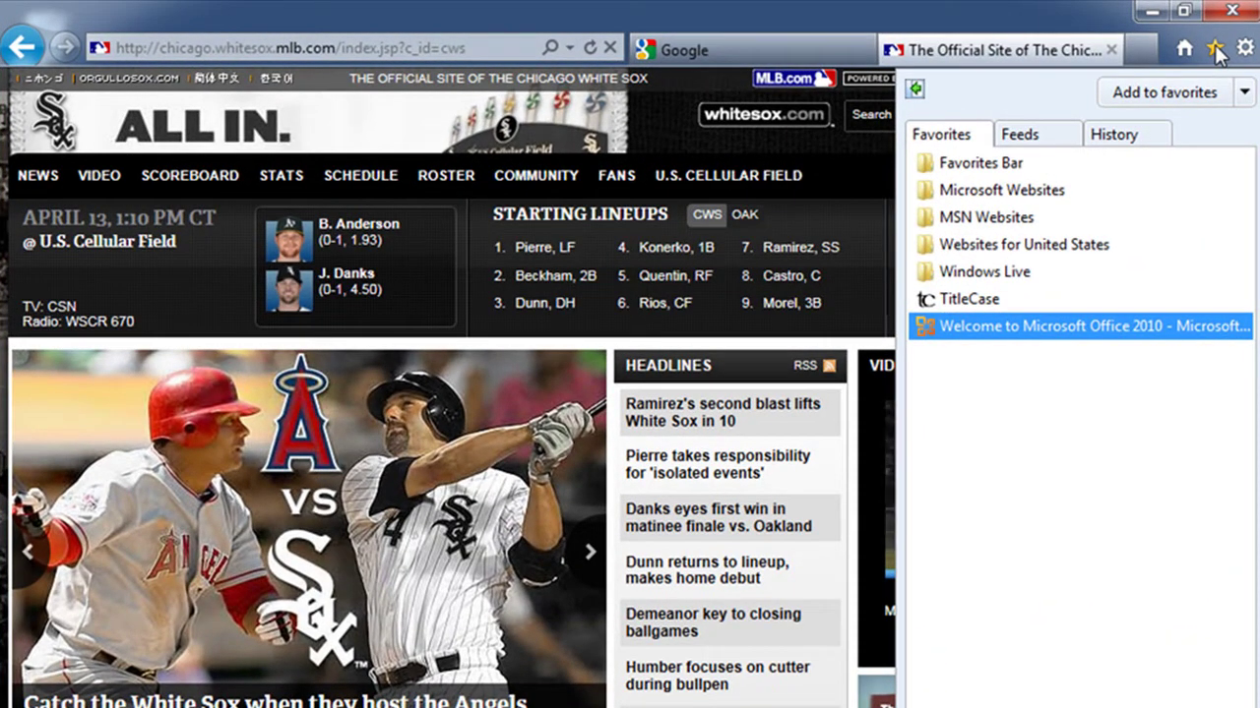
left_click(1147, 92)
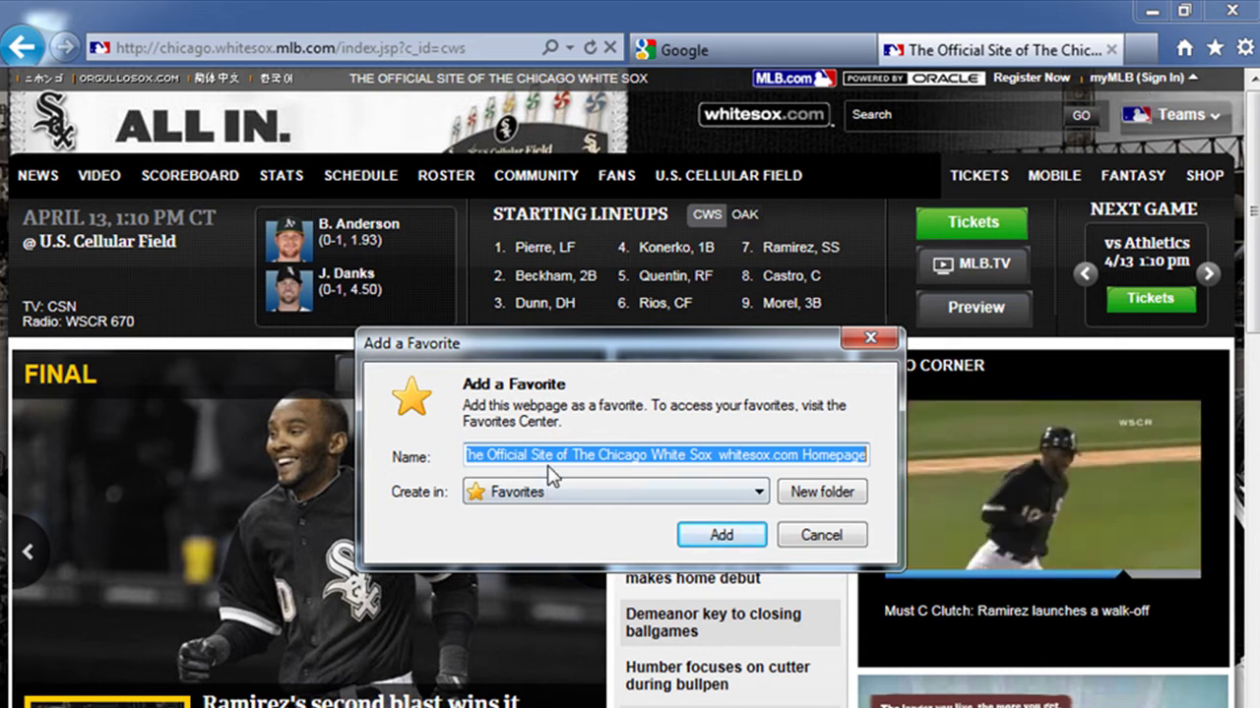
left_click(760, 495)
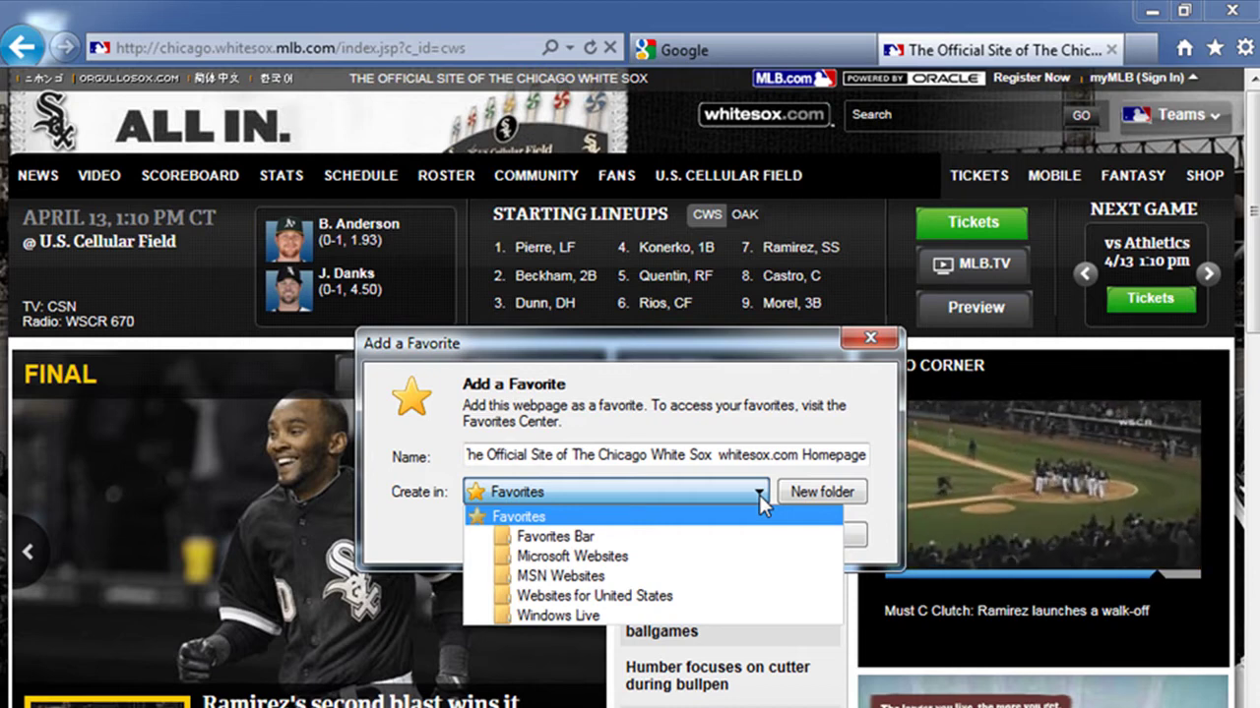
left_click(414, 539)
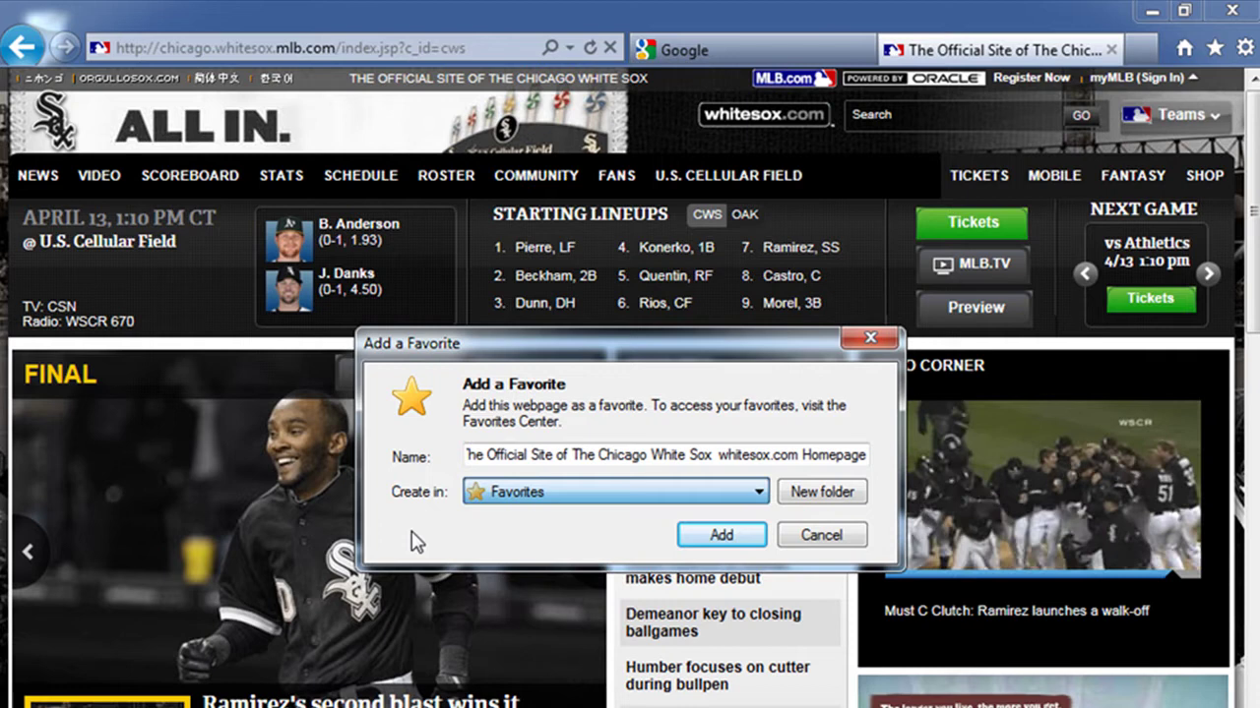
left_click(733, 546)
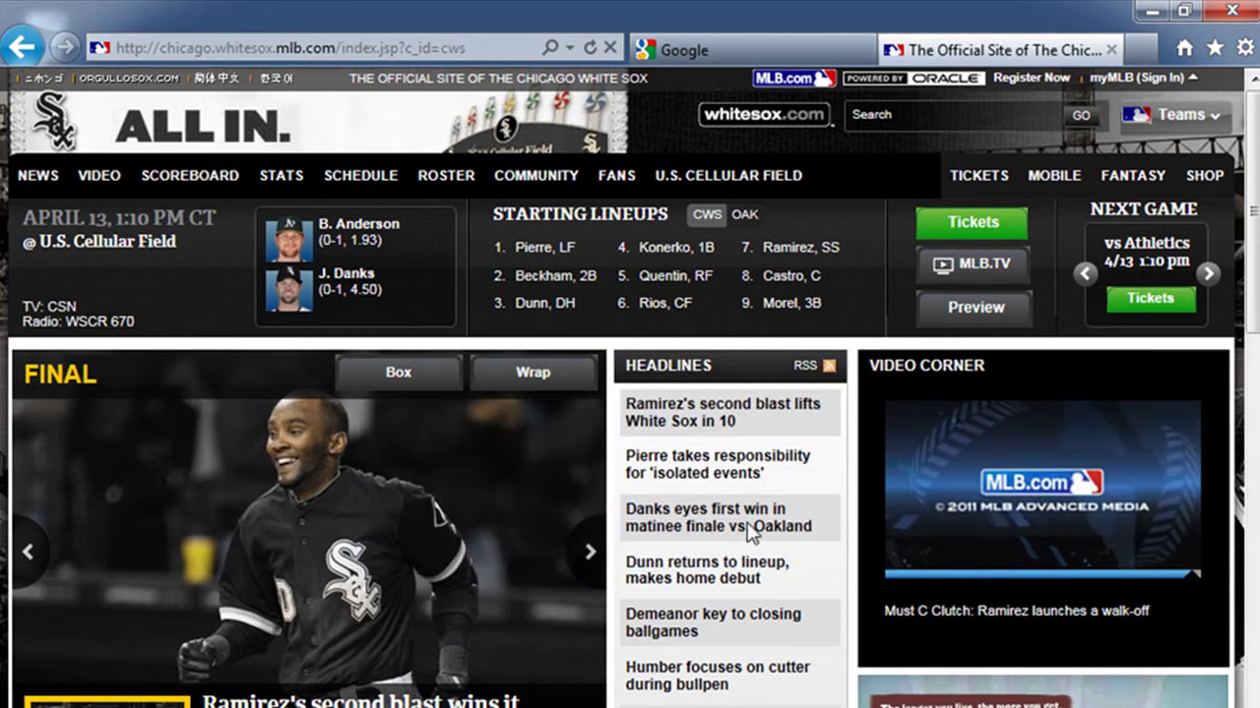
Close the White Sox tab and reopen the White Sox site from the favorites list.
left_click(1111, 50)
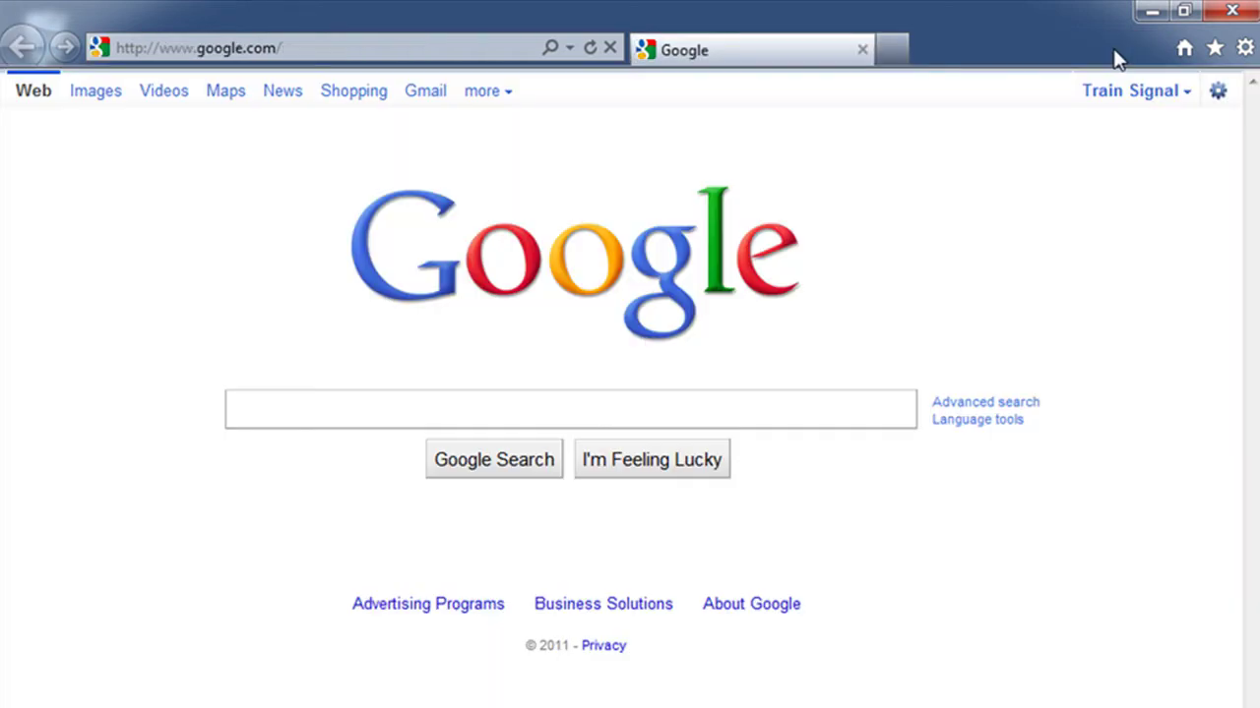
left_click(1215, 49)
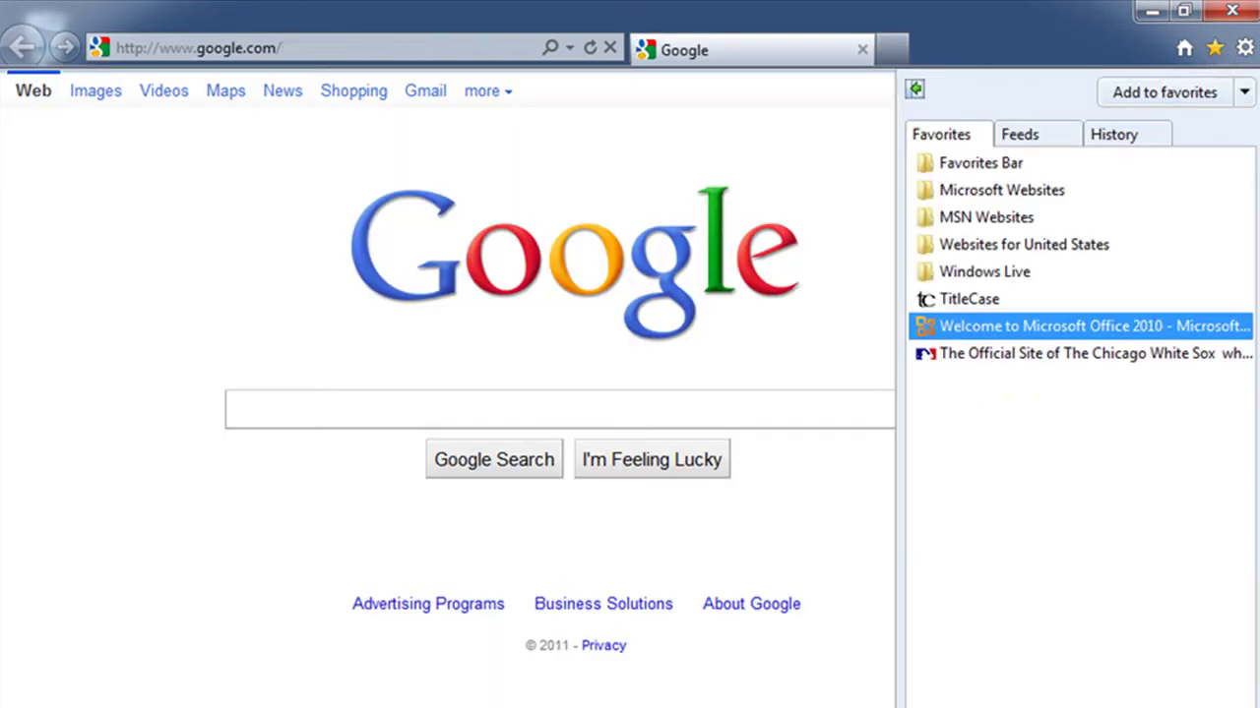
left_click(991, 357)
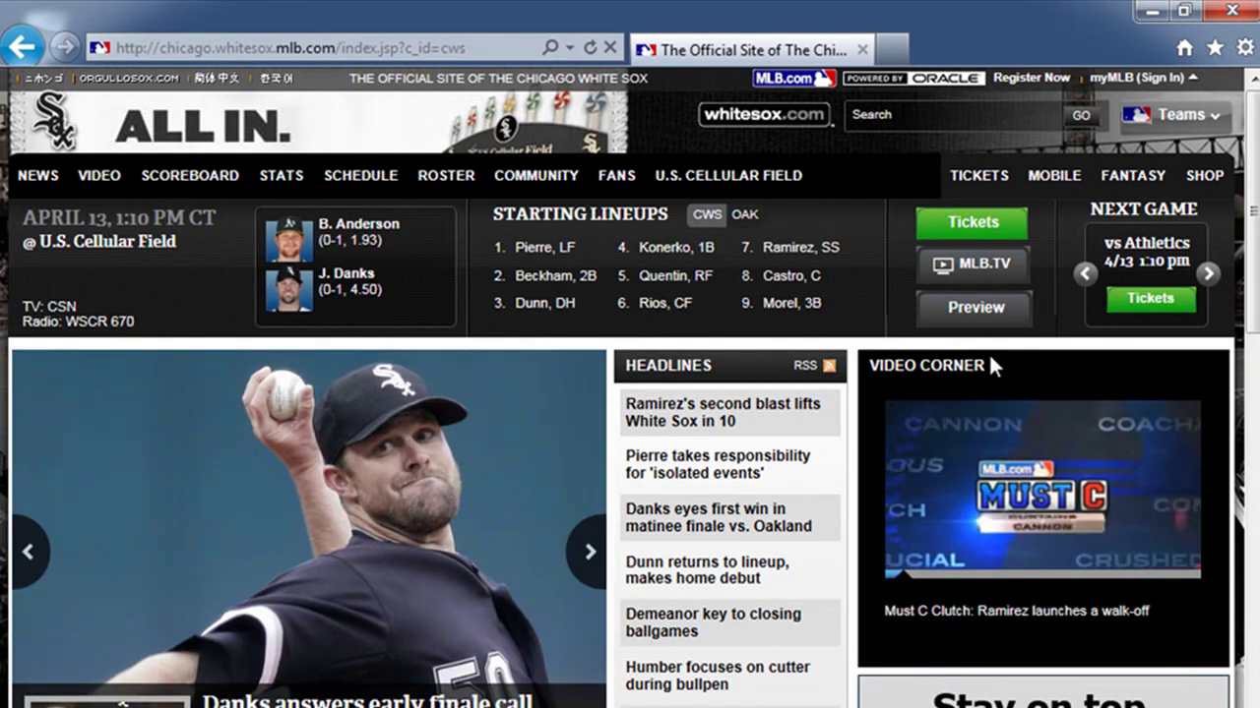
Open the Train Signal site in a new tab and add it to favorites in a new folder named Train Signal.
left_click(893, 51)
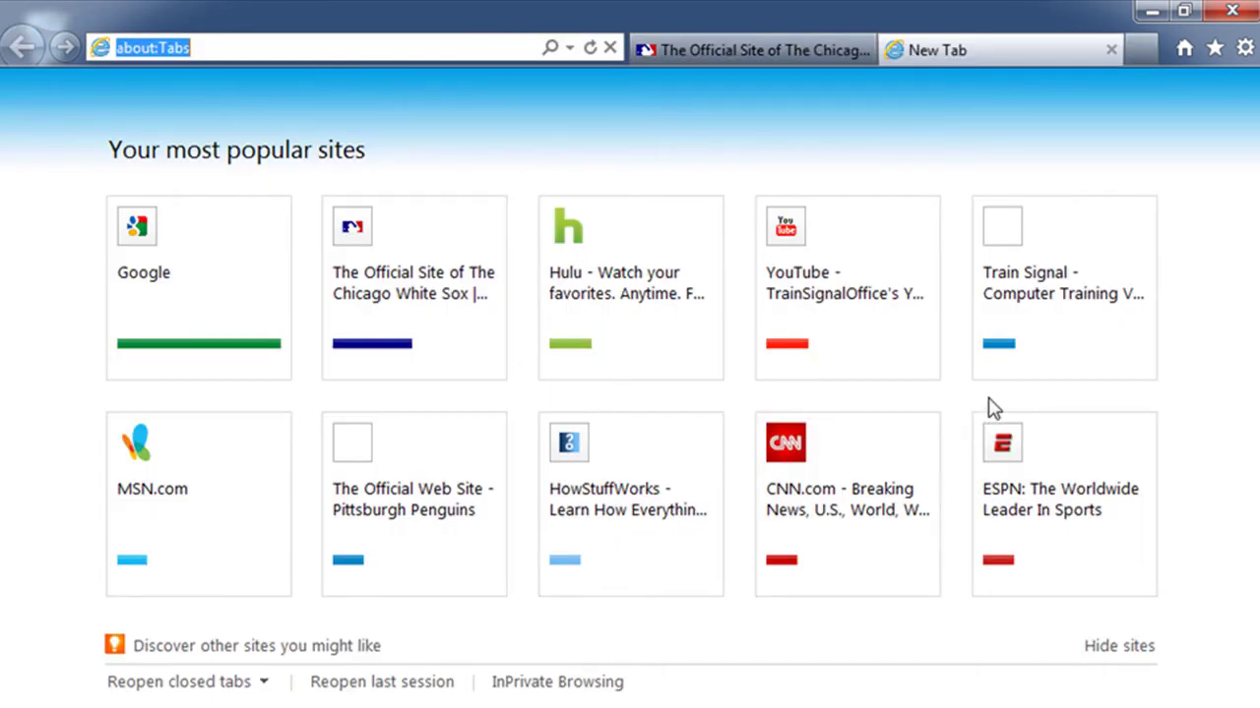
left_click(1035, 300)
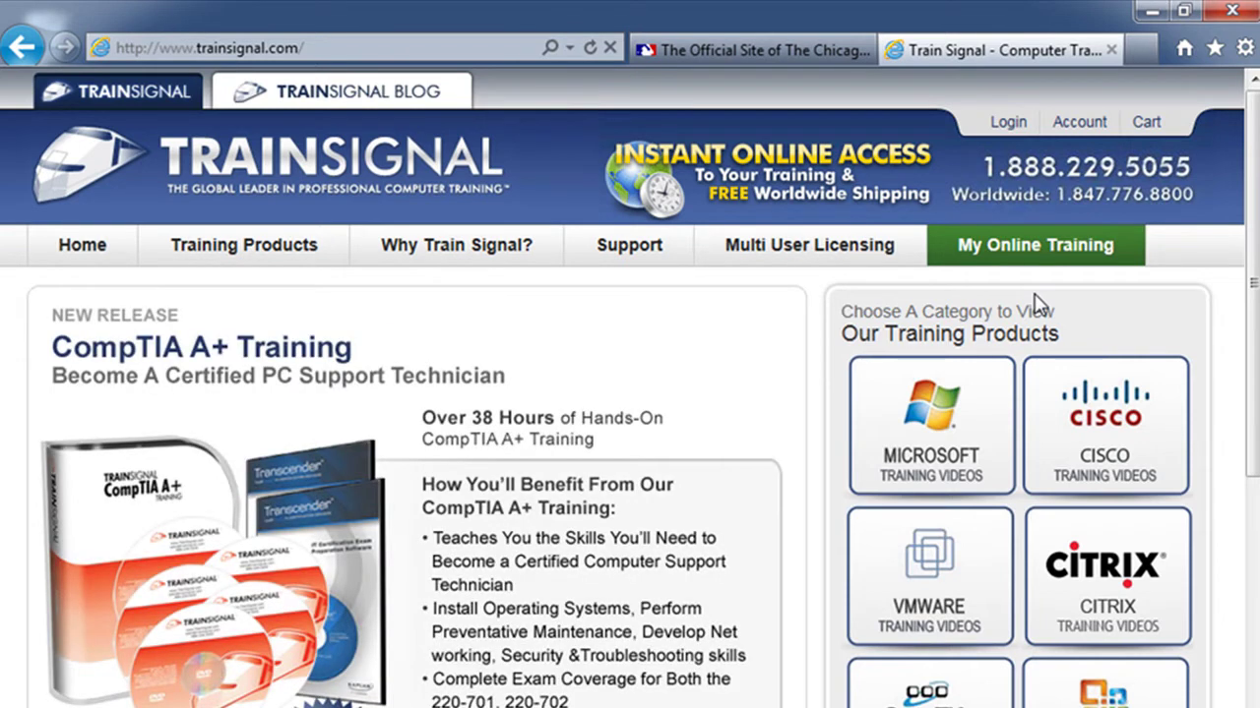
left_click(1216, 49)
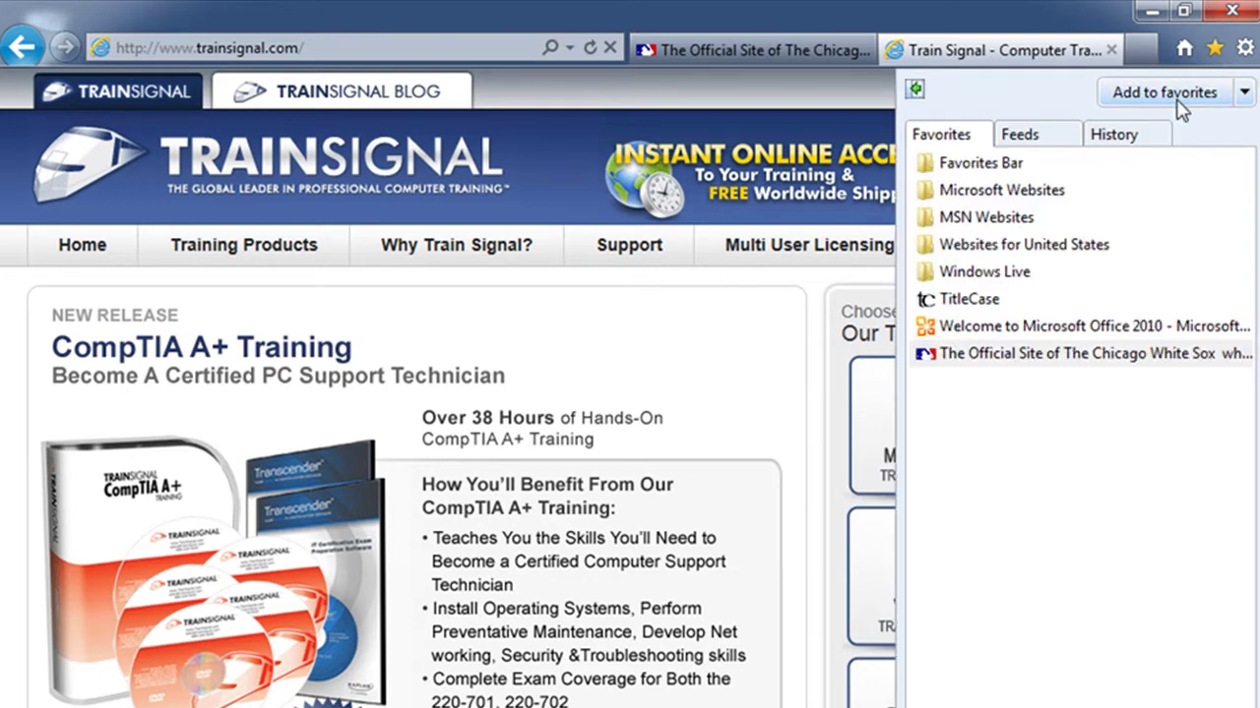
left_click(1176, 99)
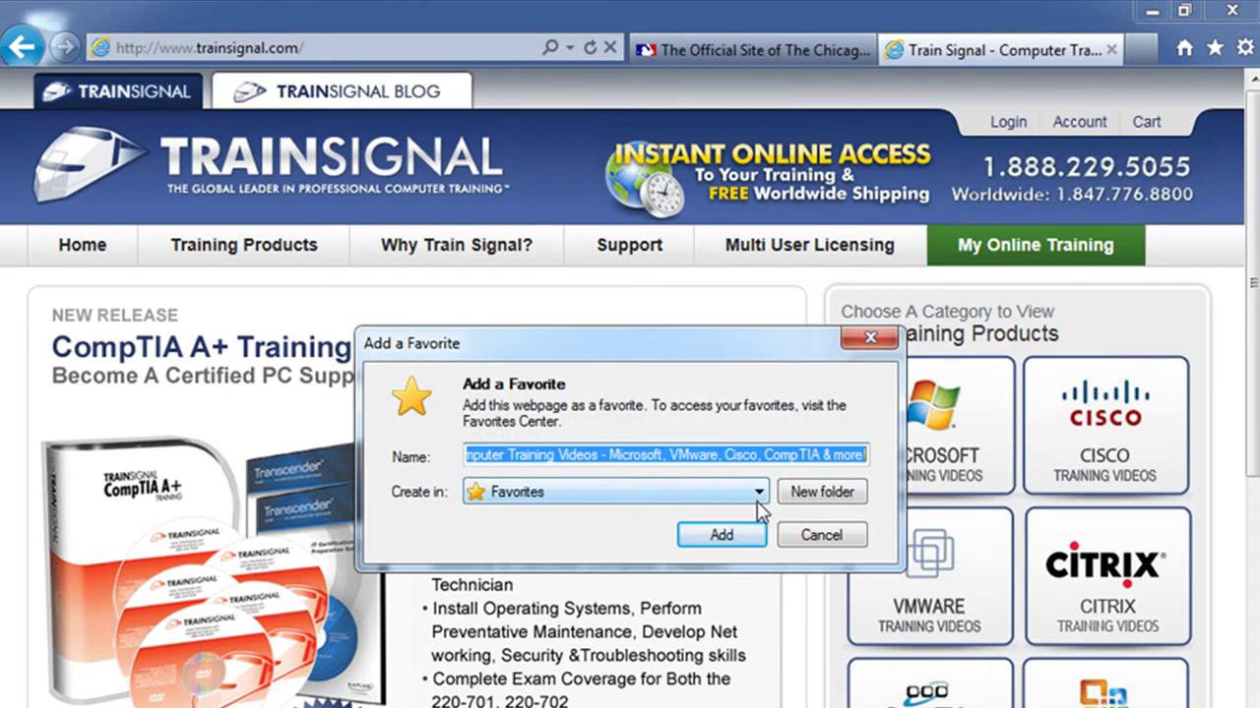
left_click(832, 497)
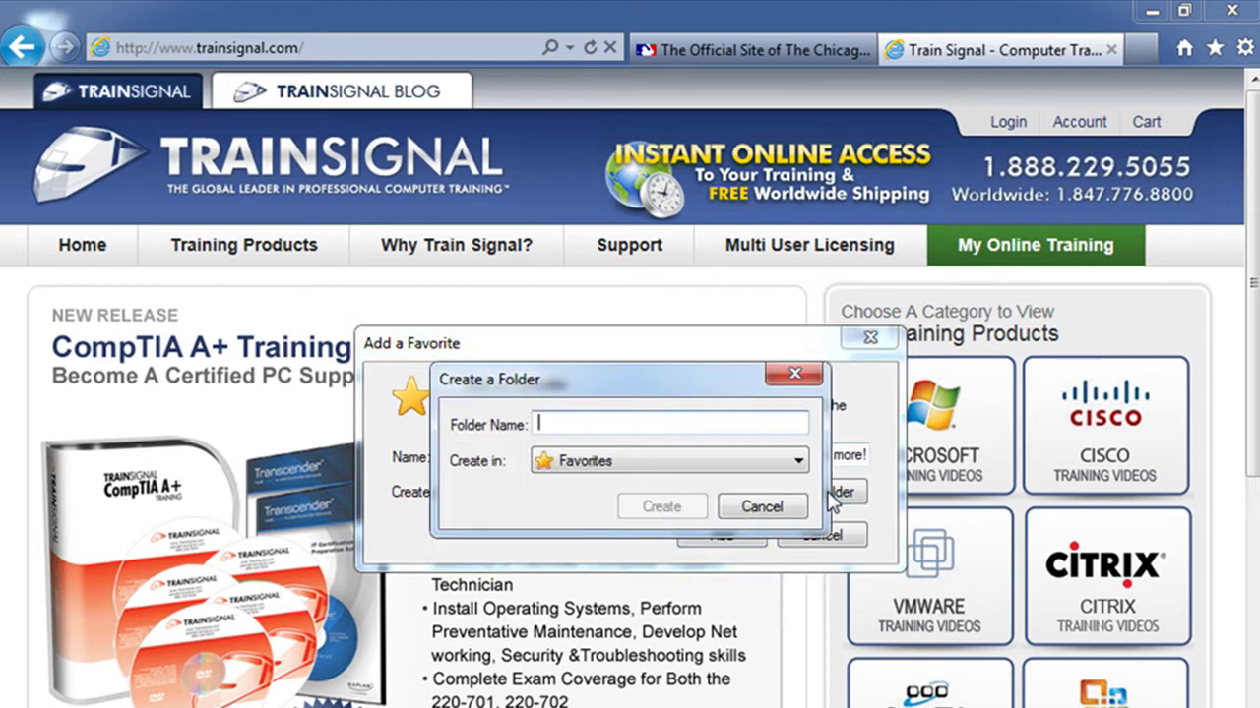
type("Train Signal")
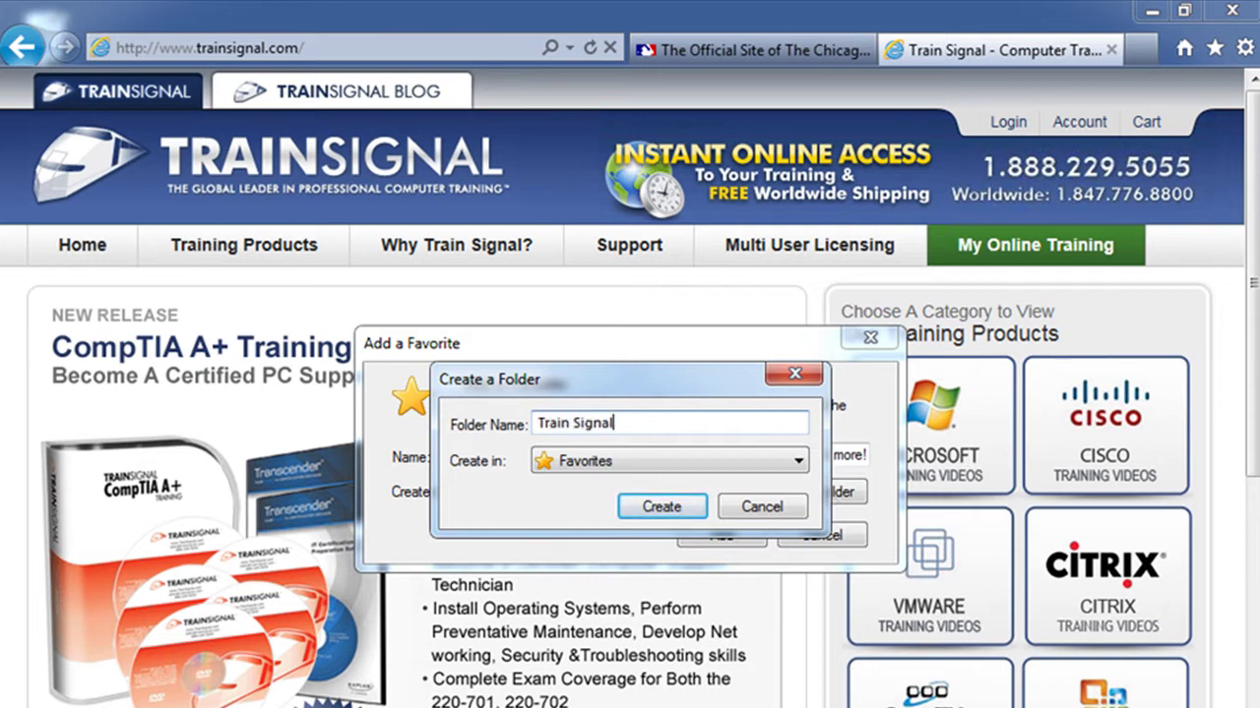
left_click(655, 510)
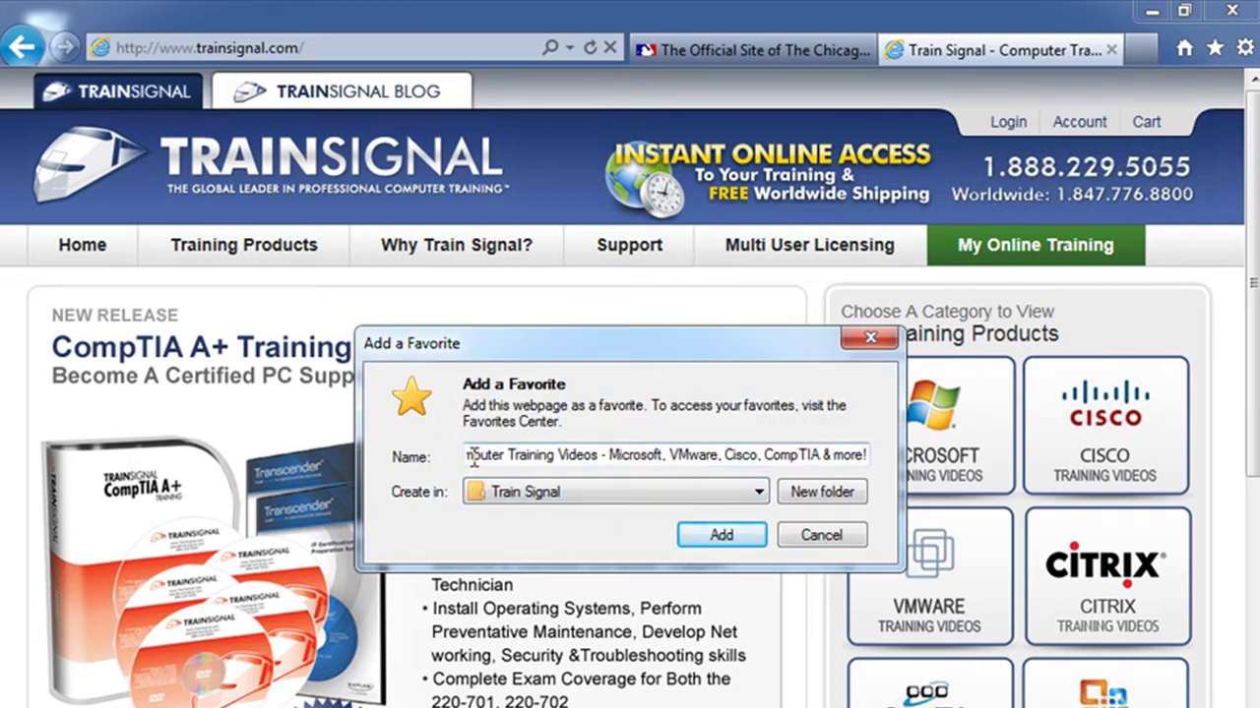
left_click_drag(498, 454, 646, 453)
left_click_drag(571, 448, 442, 452)
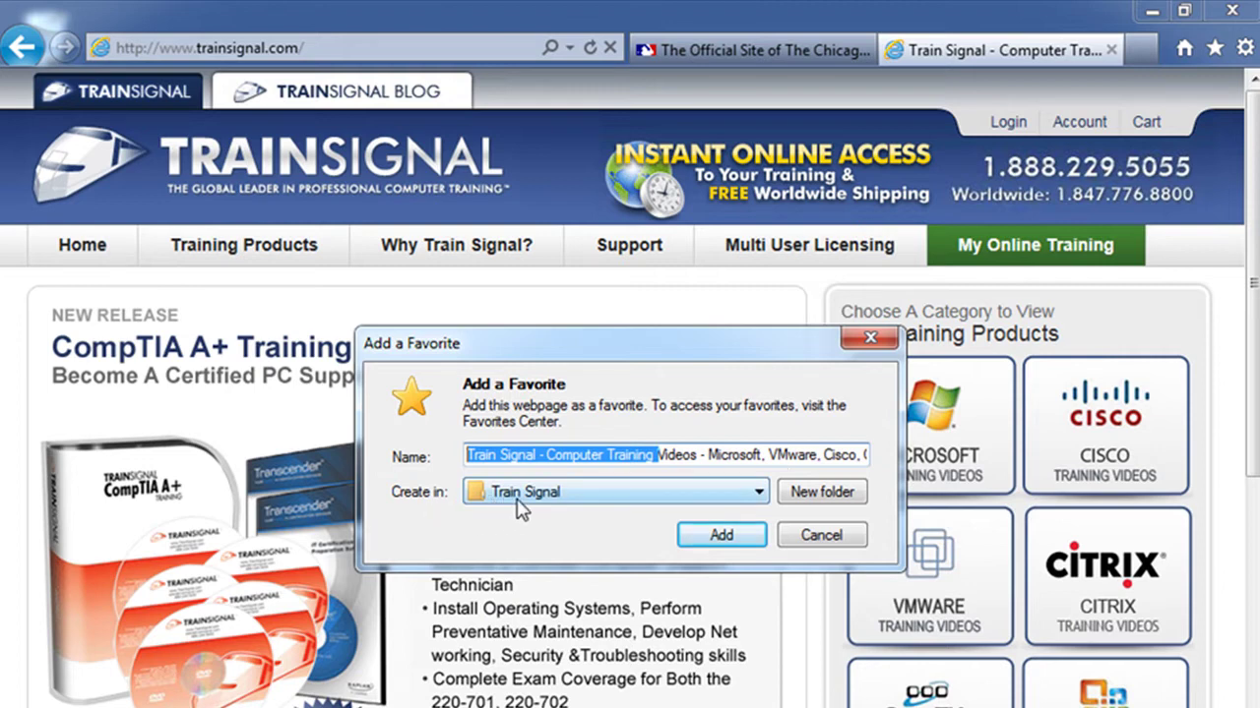
left_click(705, 537)
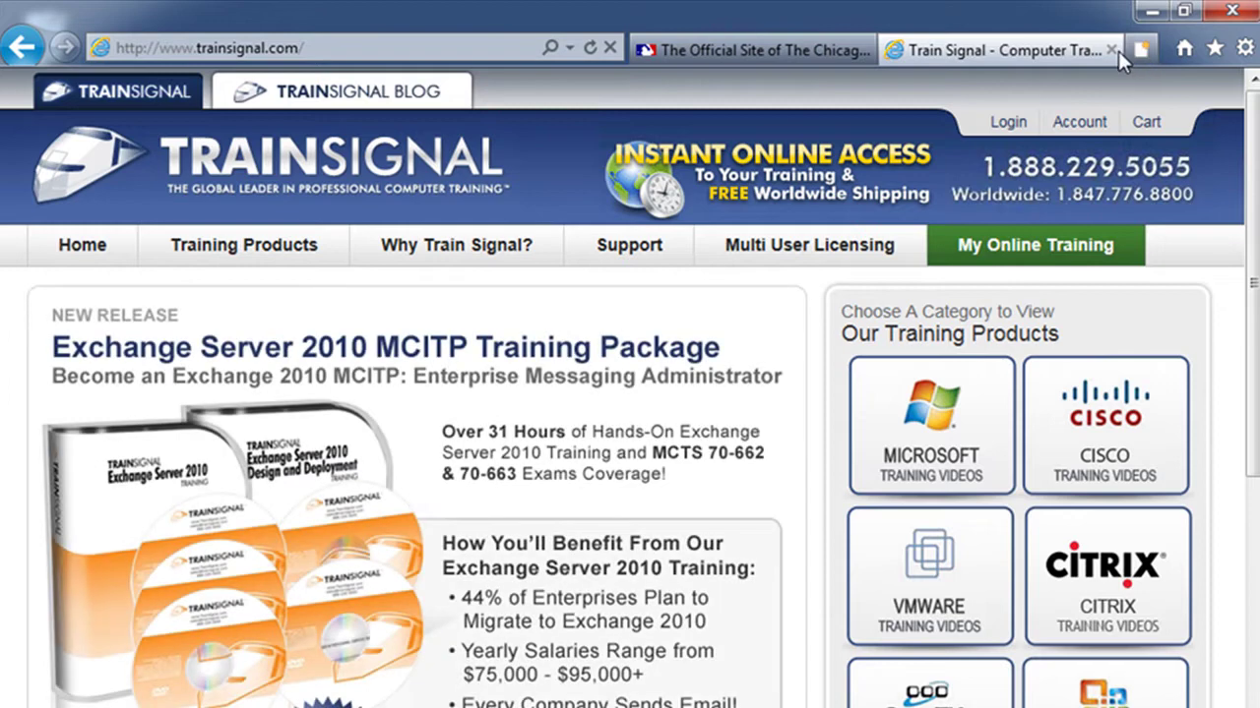
Leave the Train Signal page for Google and reopen the site from the Train Signal favorites folder.
left_click(1112, 51)
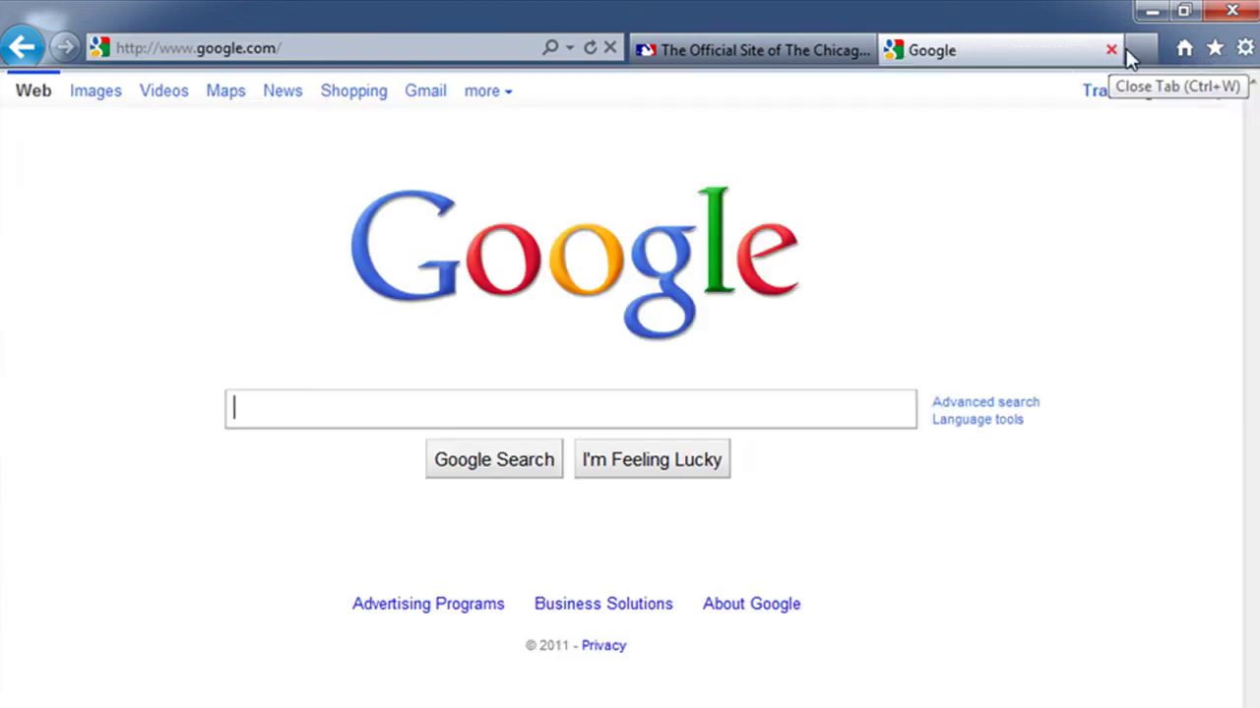
left_click(1215, 55)
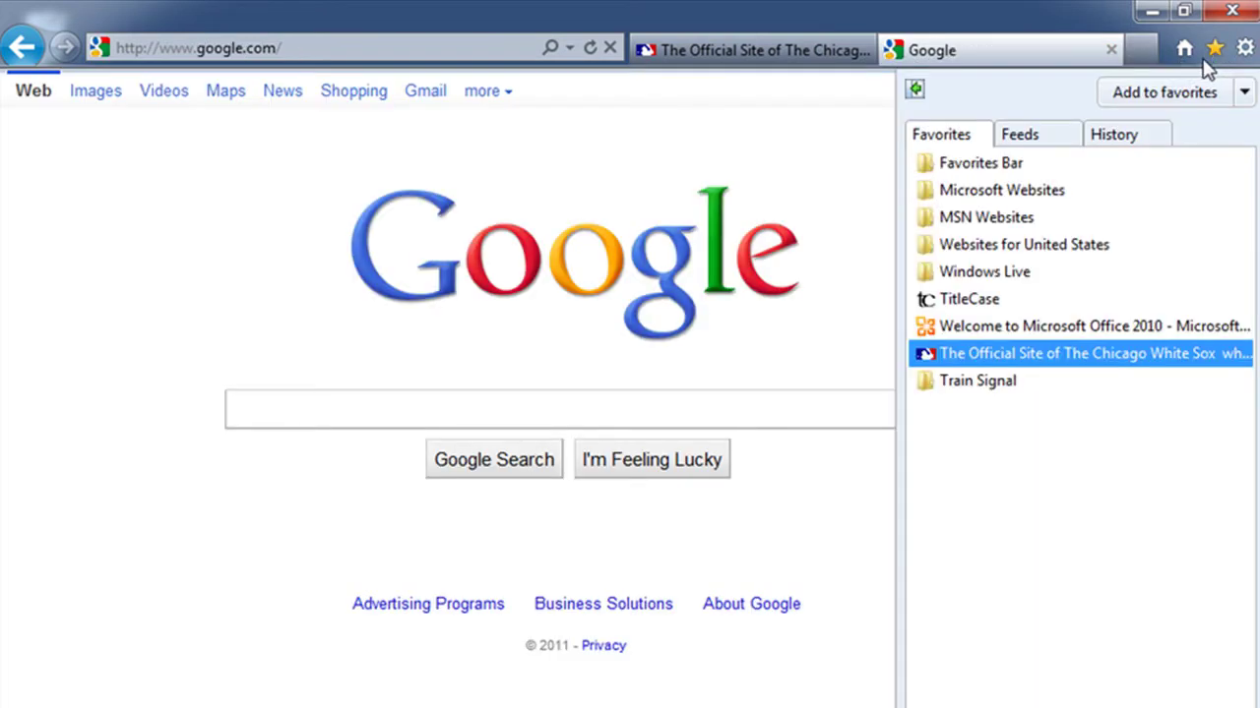
left_click(983, 382)
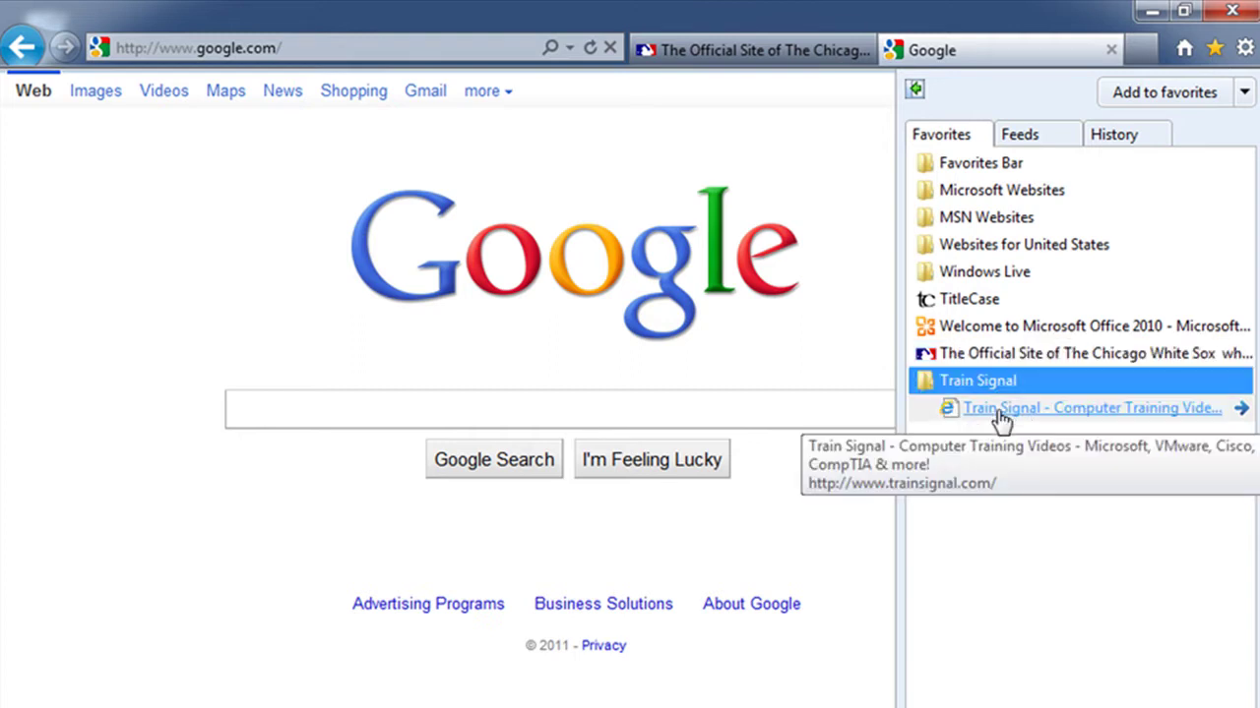
left_click(1000, 410)
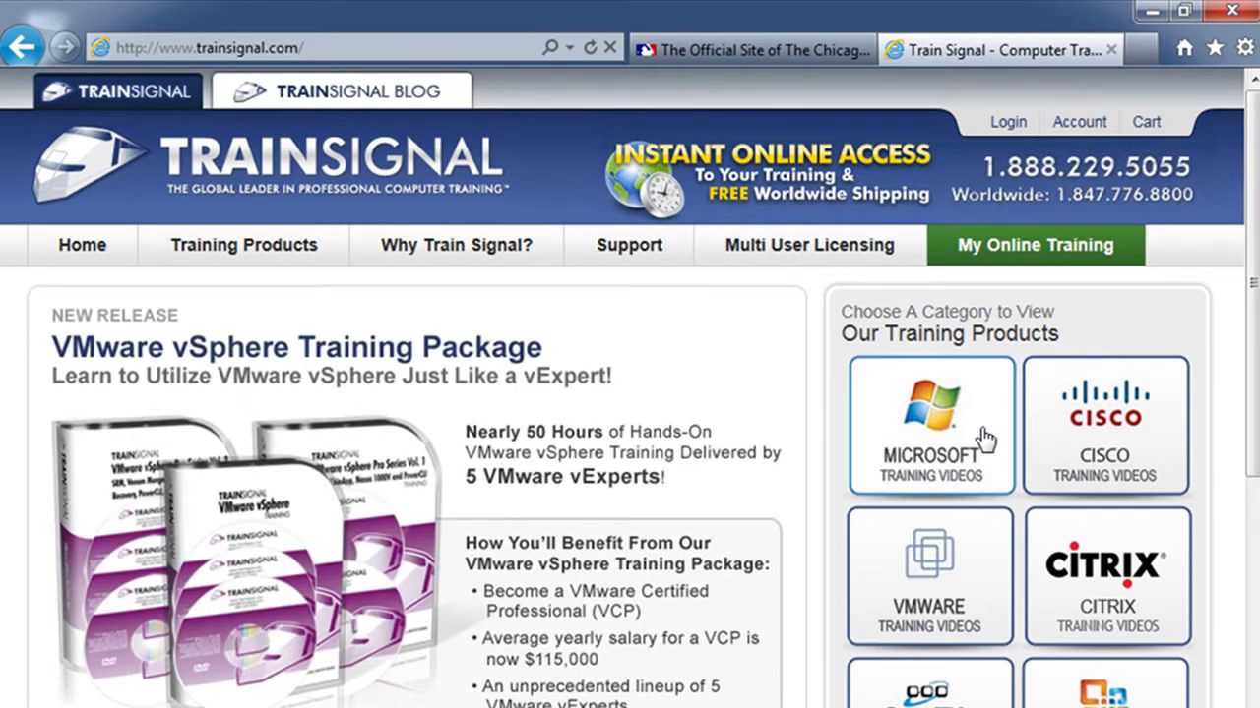
Pin the Favorites Center beside the page and open the Organize Favorites dialog.
left_click(1216, 49)
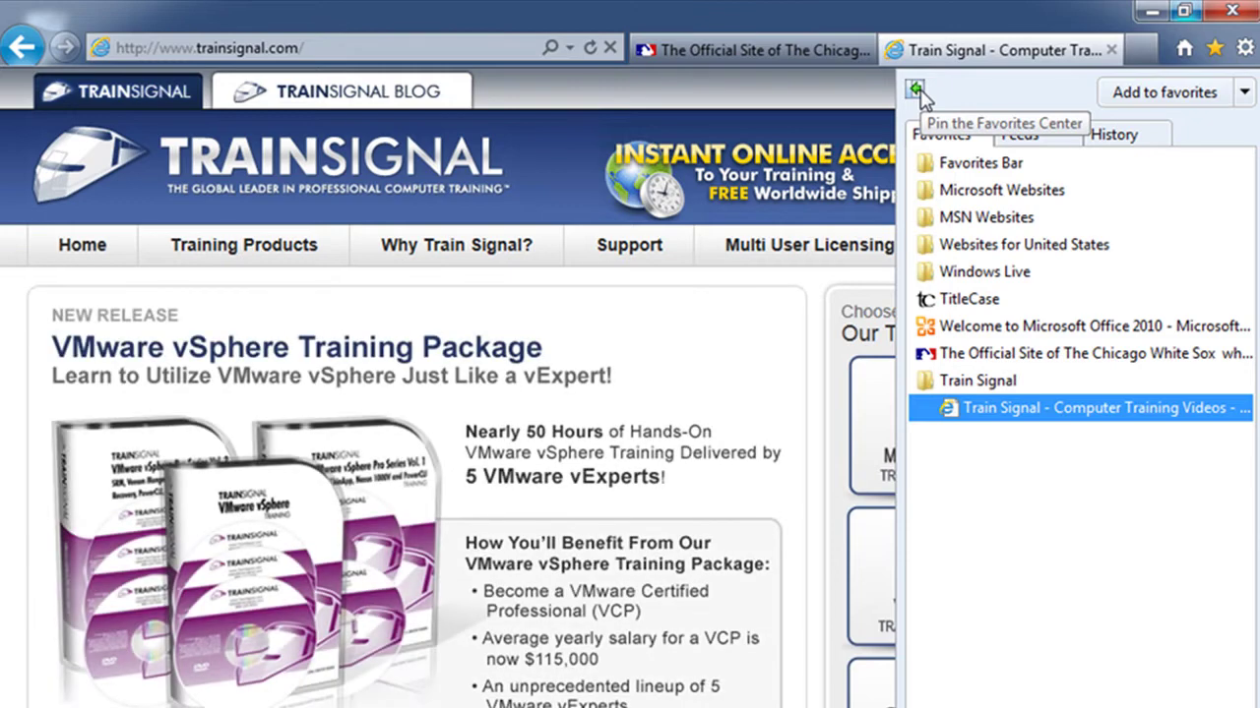
left_click(916, 91)
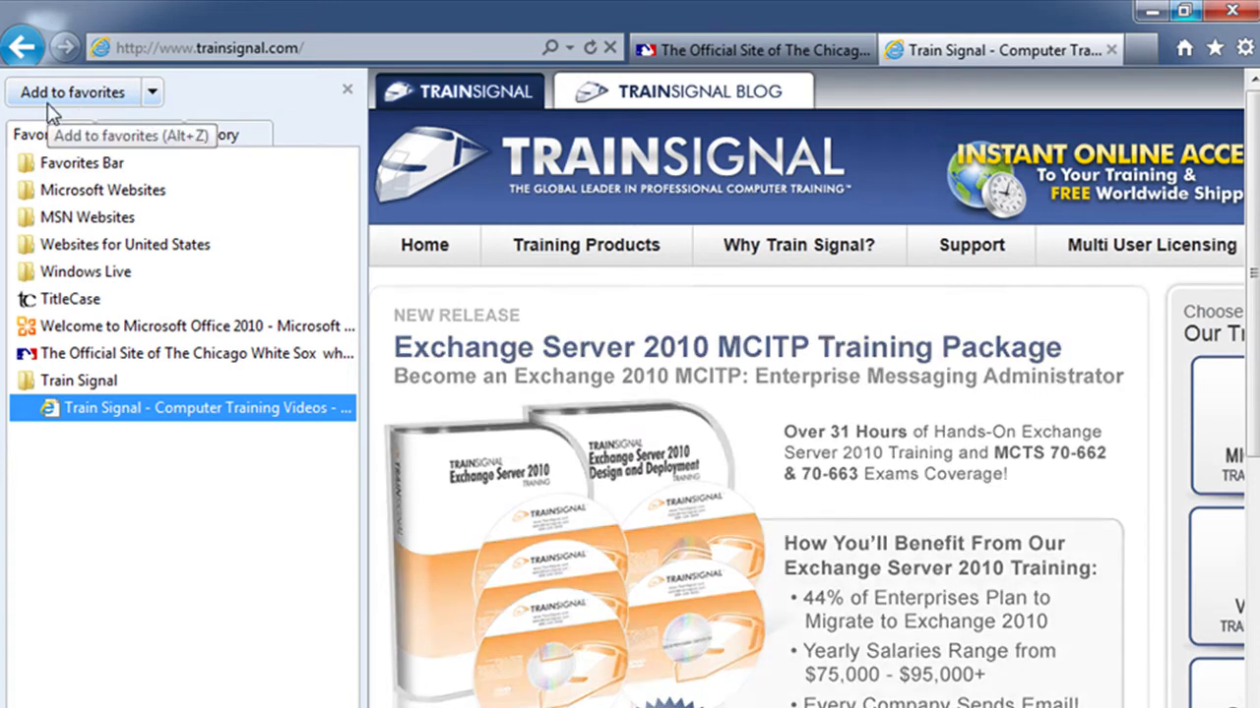
left_click(153, 93)
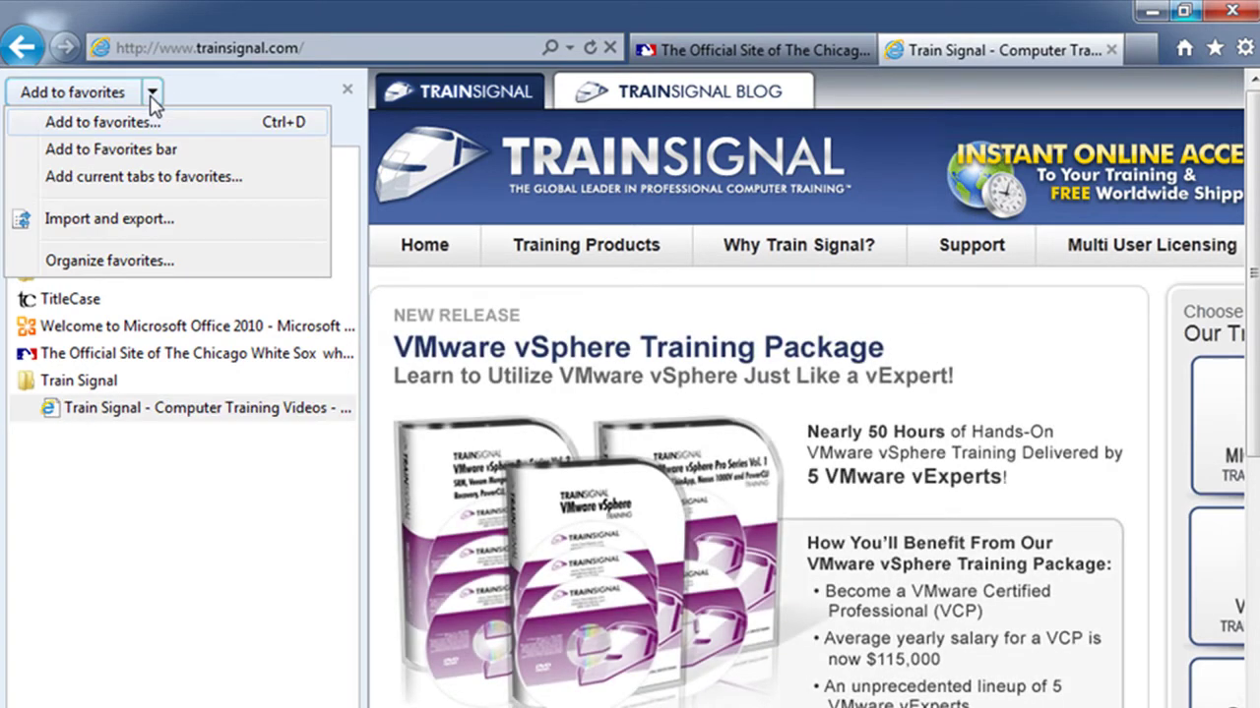
left_click(110, 261)
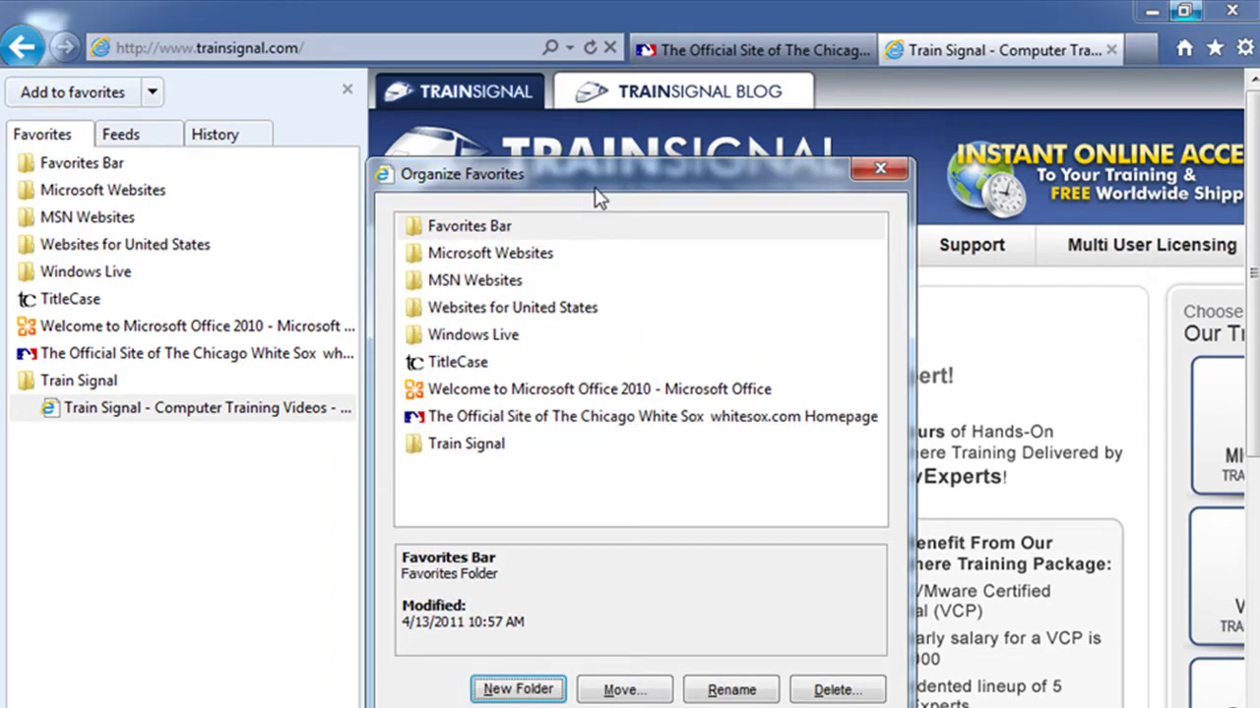
left_click_drag(610, 187, 660, 177)
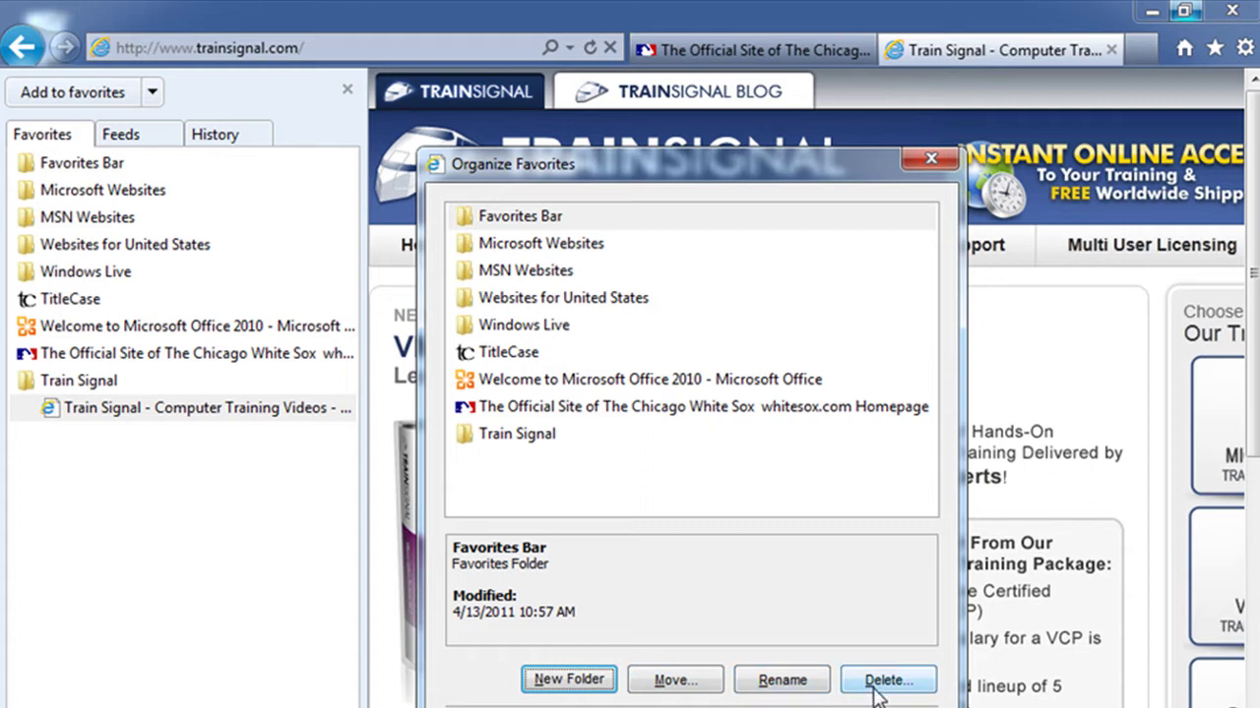
Create a new favorites folder named Sports.
left_click(588, 680)
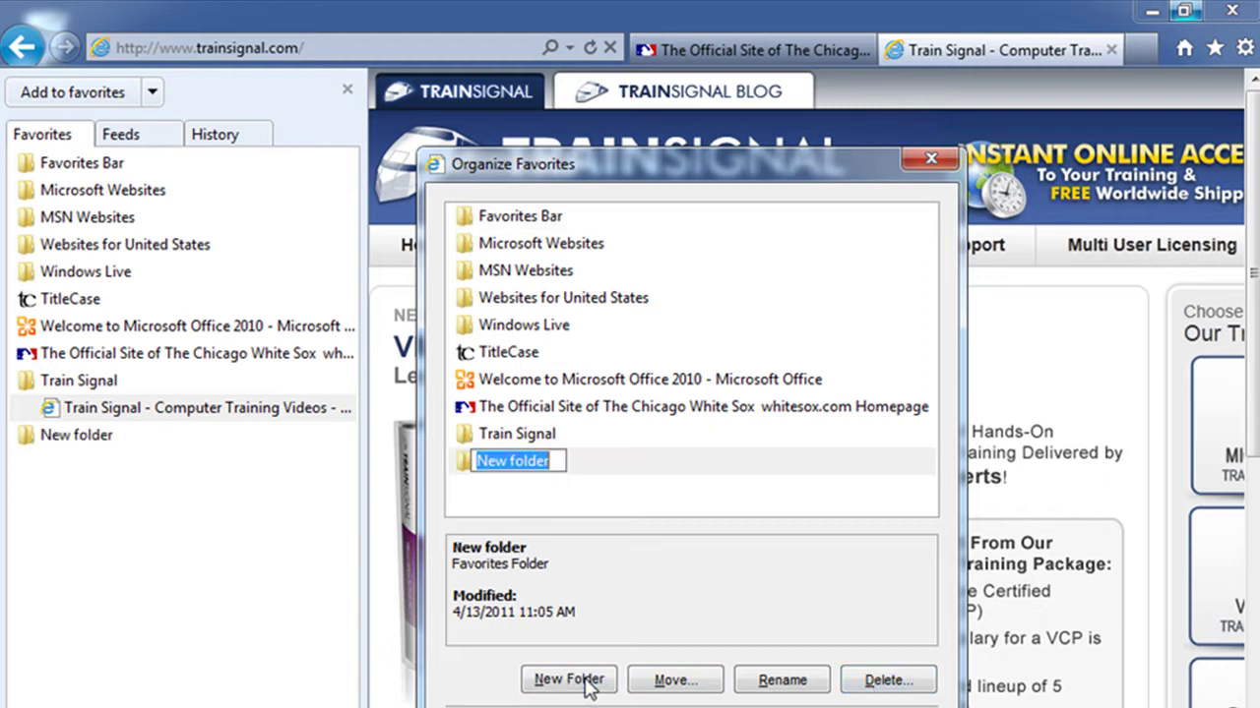
type("Sport")
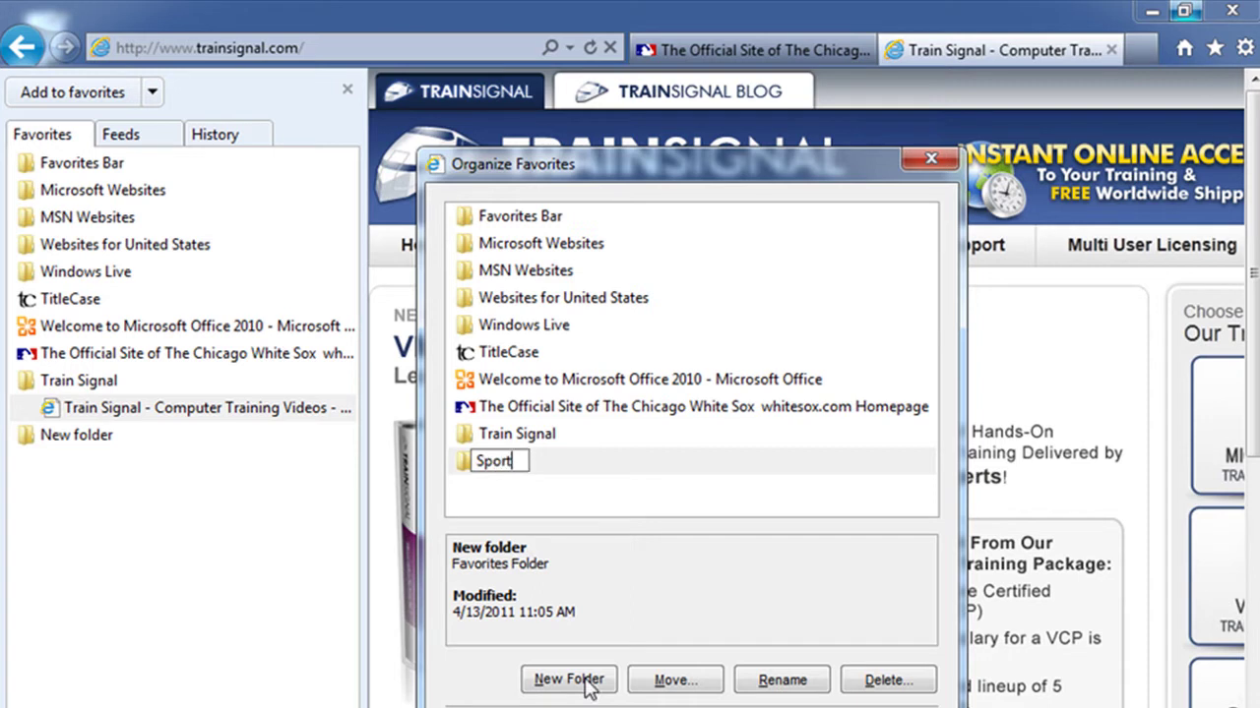
type("s")
key("Return")
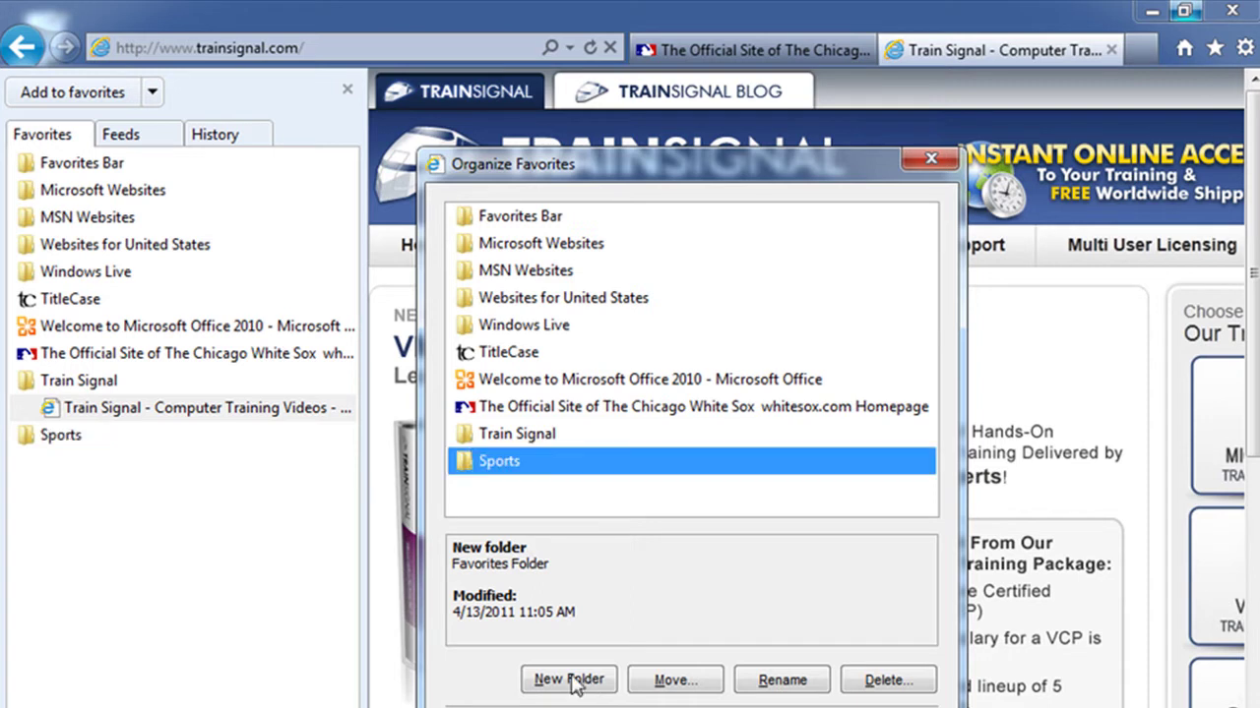
Move the Chicago White Sox homepage favorite into the Sports folder and close the Organize Favorites dialog.
left_click(615, 418)
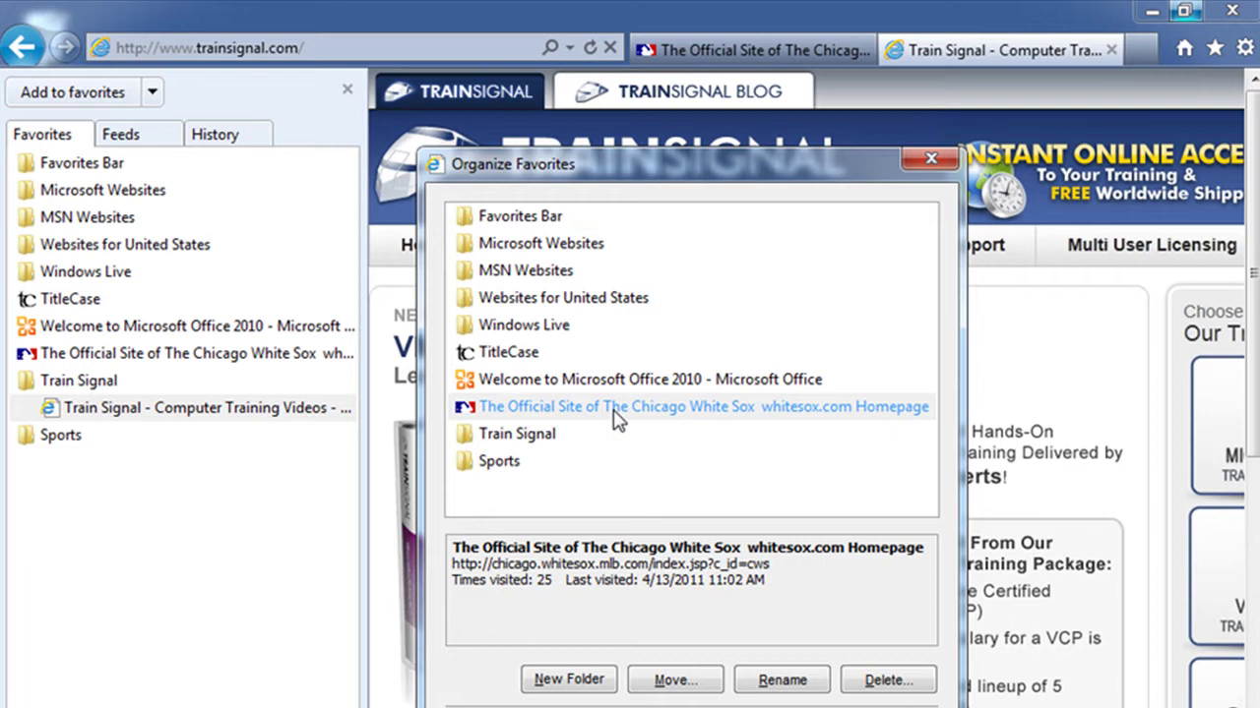
left_click(615, 407)
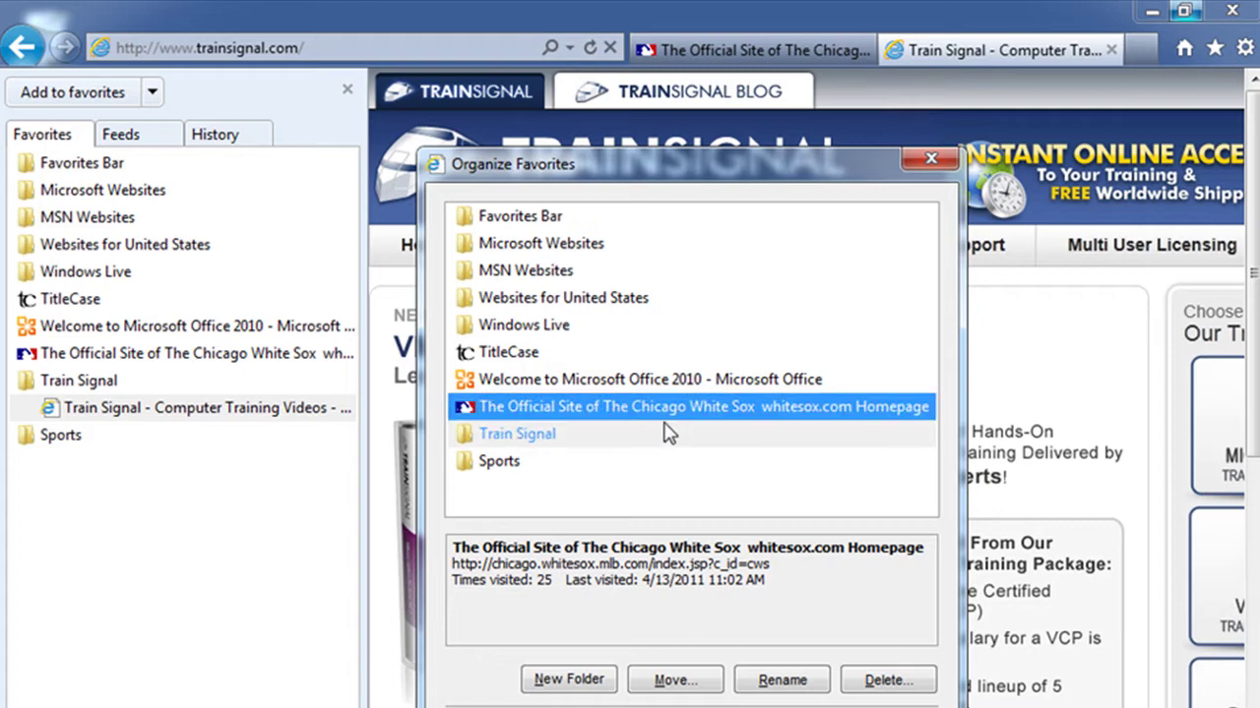
left_click(675, 681)
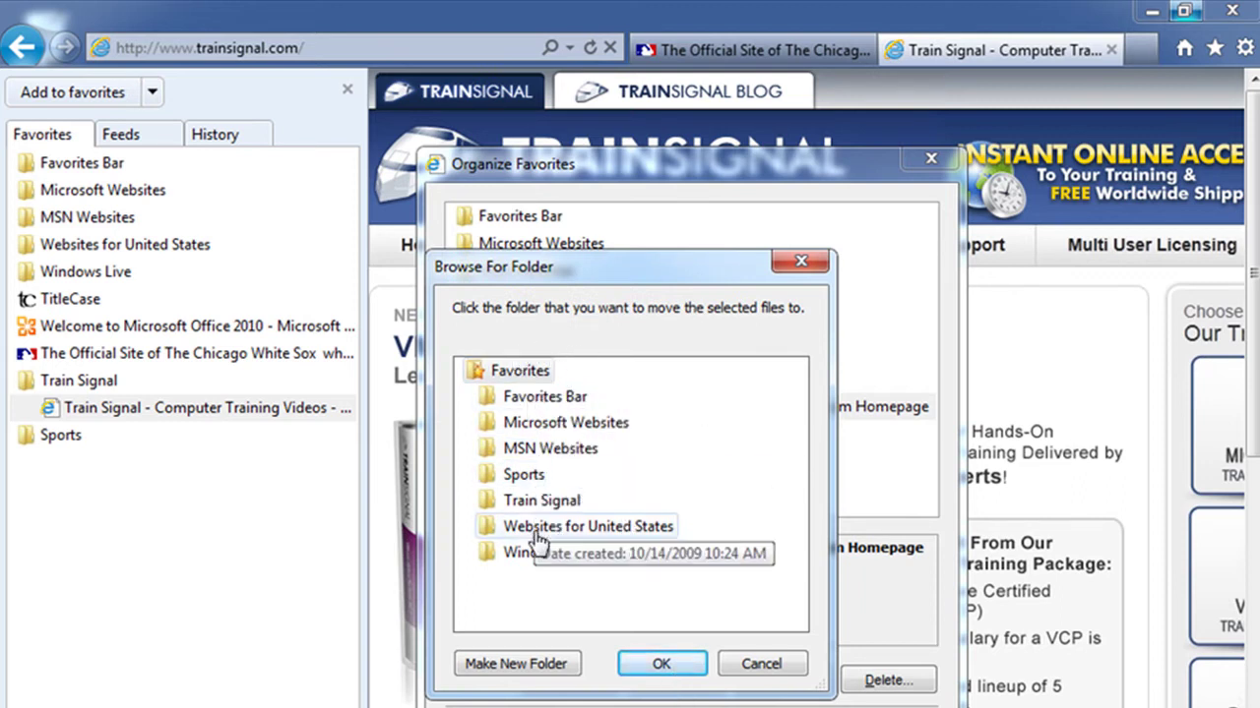
left_click(520, 477)
left_click(661, 665)
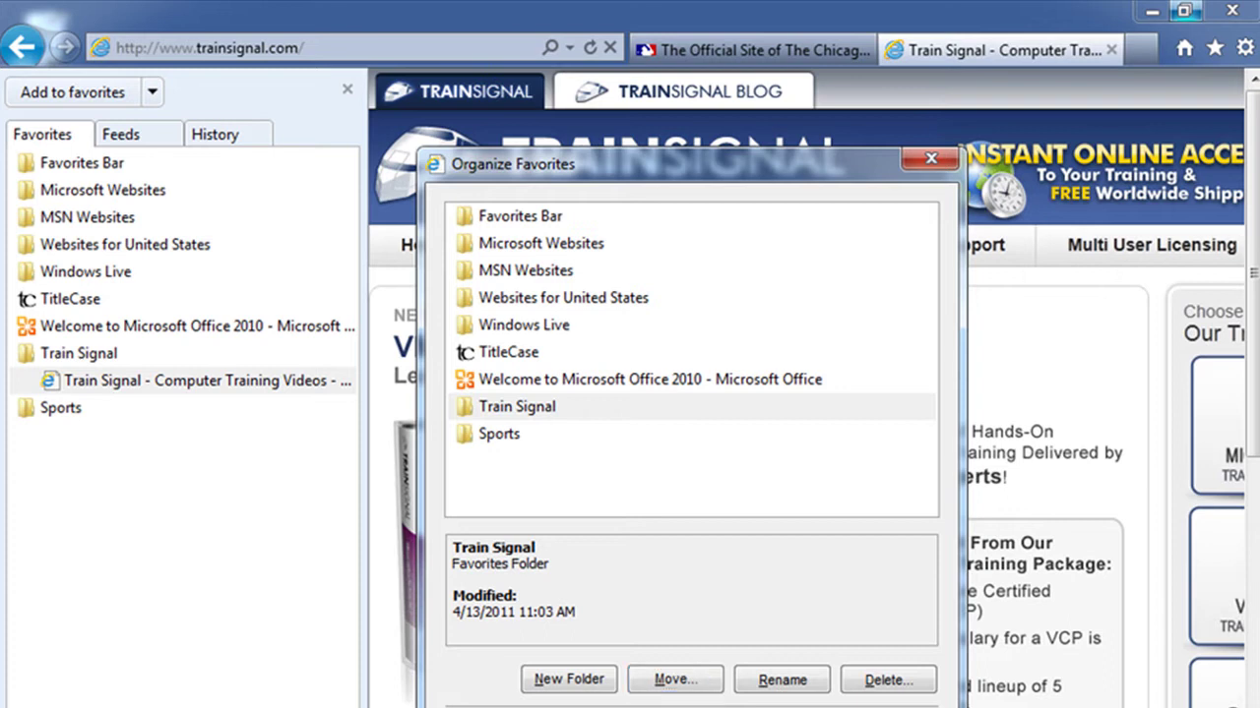
key("Escape")
Check the Sports folder in the pinned favorites list and collapse the Train Signal folder.
left_click(61, 411)
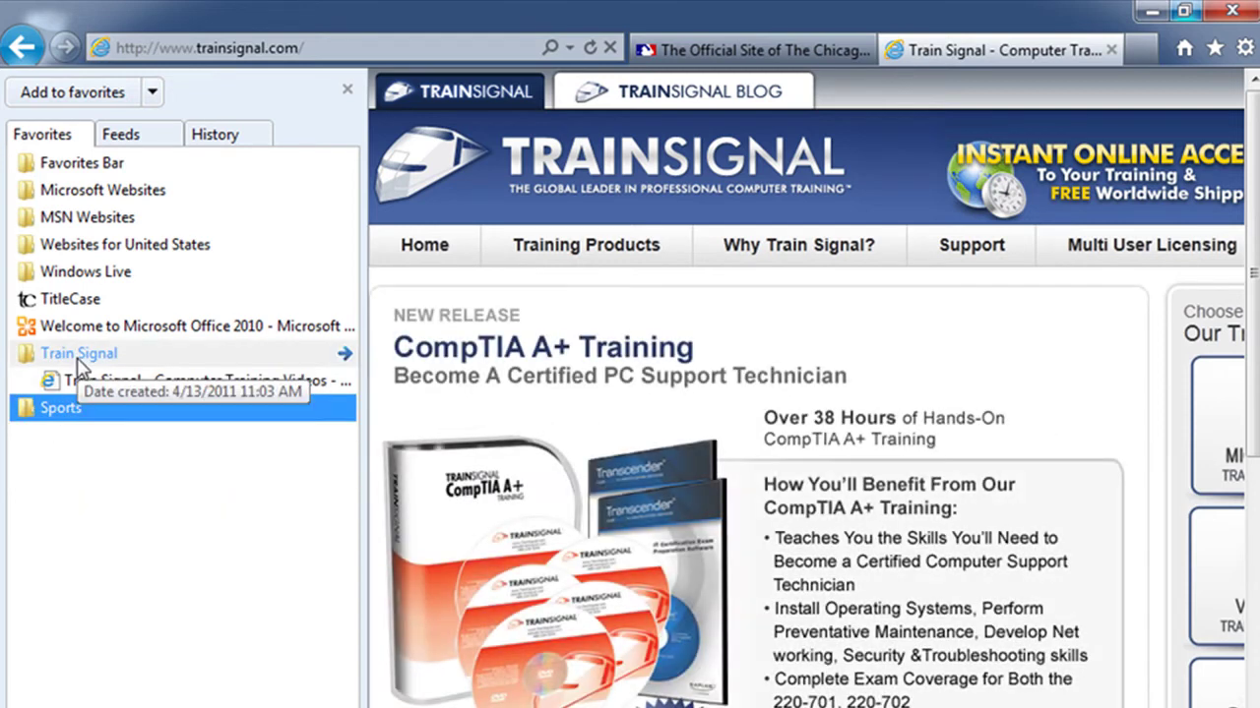
left_click(77, 356)
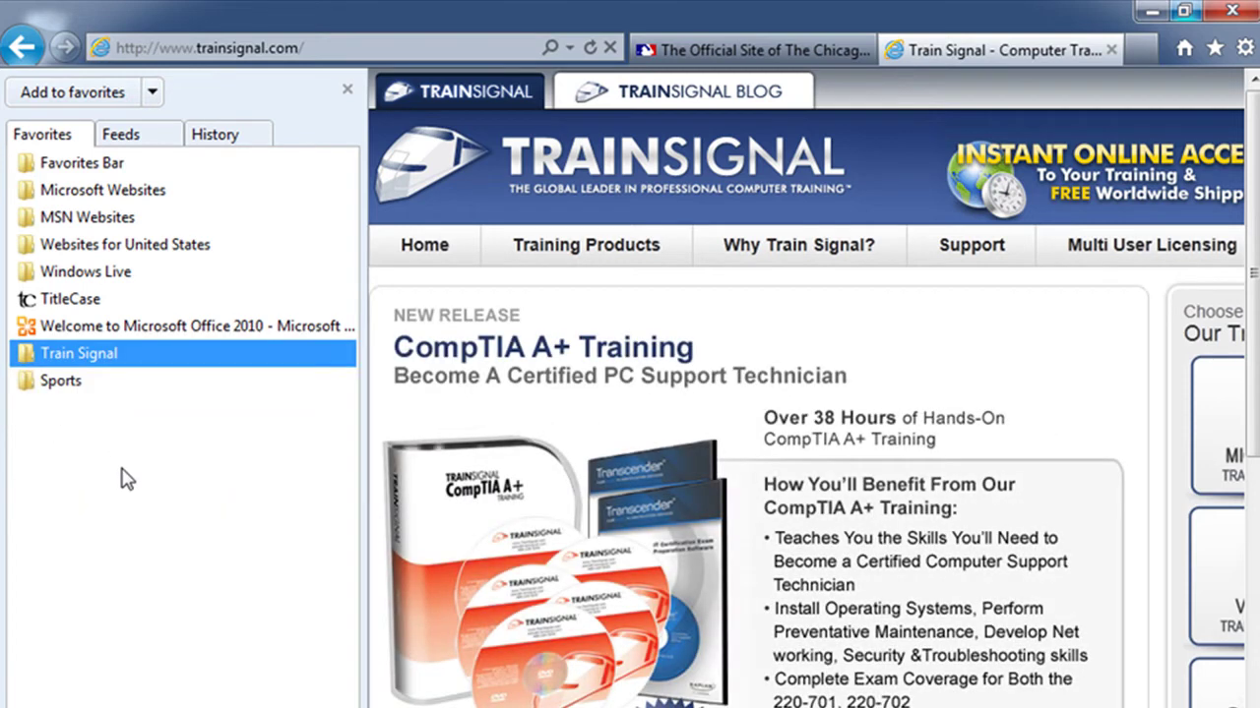
left_click(152, 92)
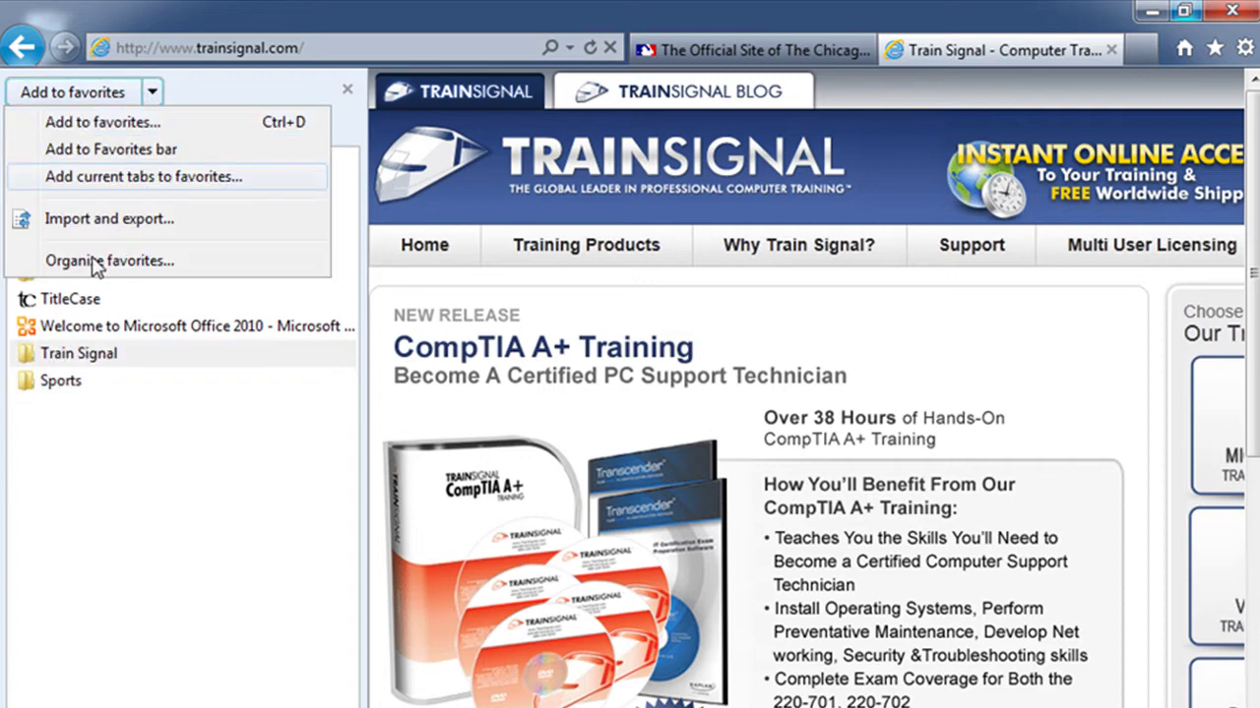
left_click(102, 260)
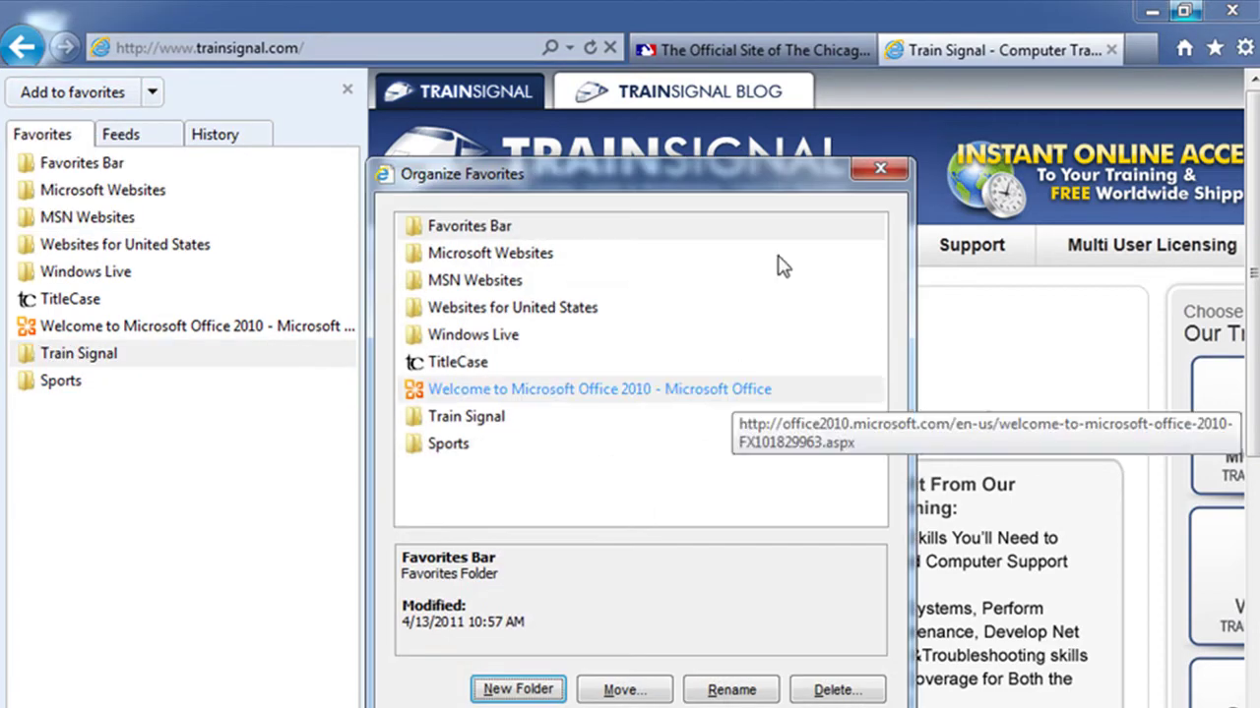
left_click_drag(717, 196, 857, 248)
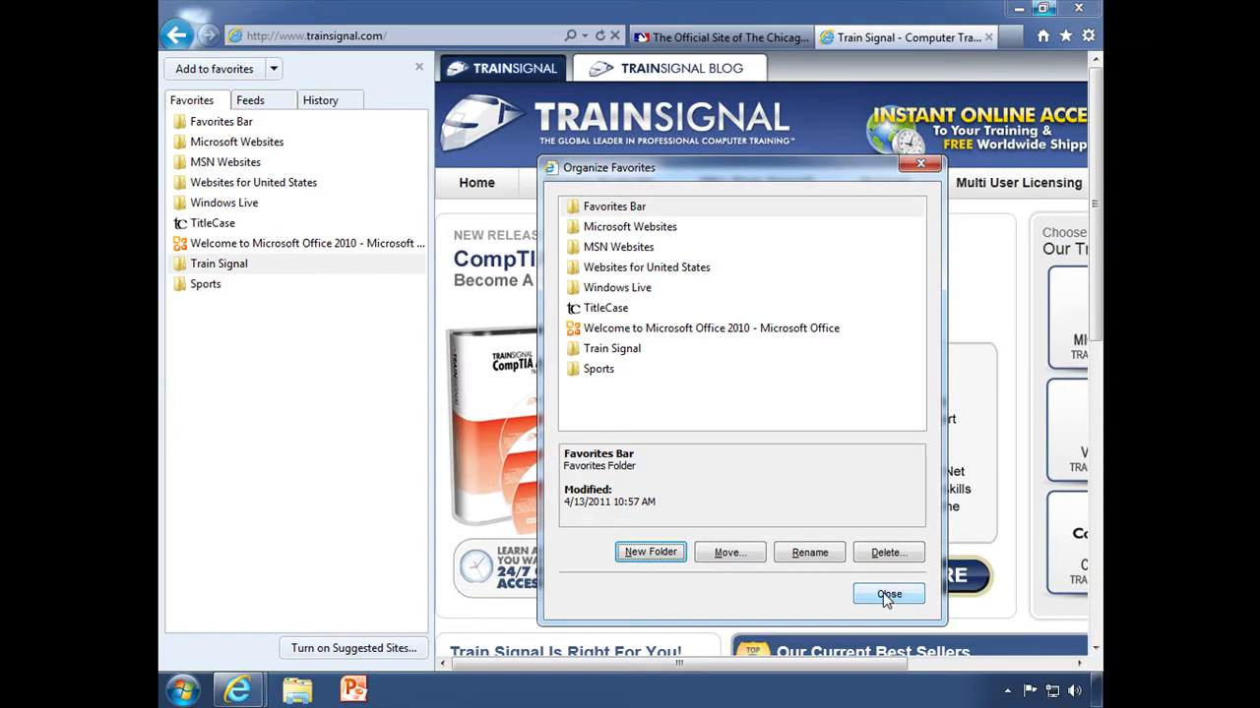
left_click(887, 596)
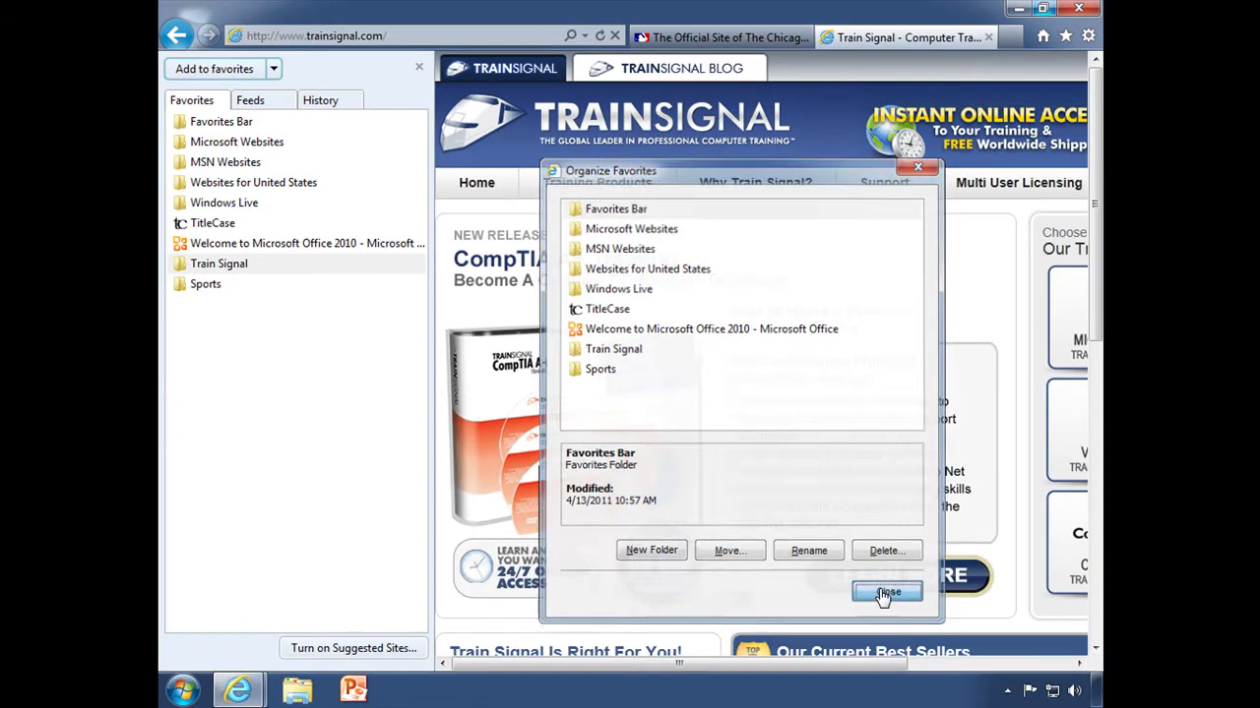
Close the pinned Favorites Center and load the ESPN site in a new tab from the most popular sites.
left_click(1008, 37)
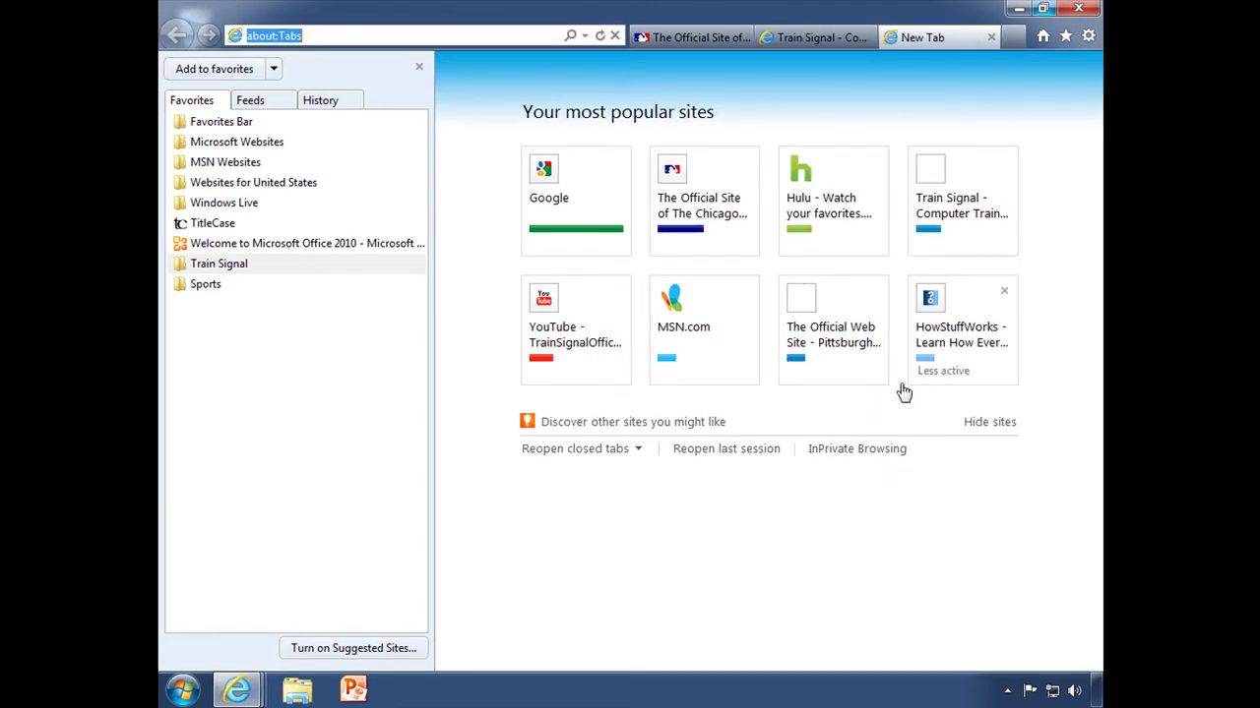
left_click(417, 71)
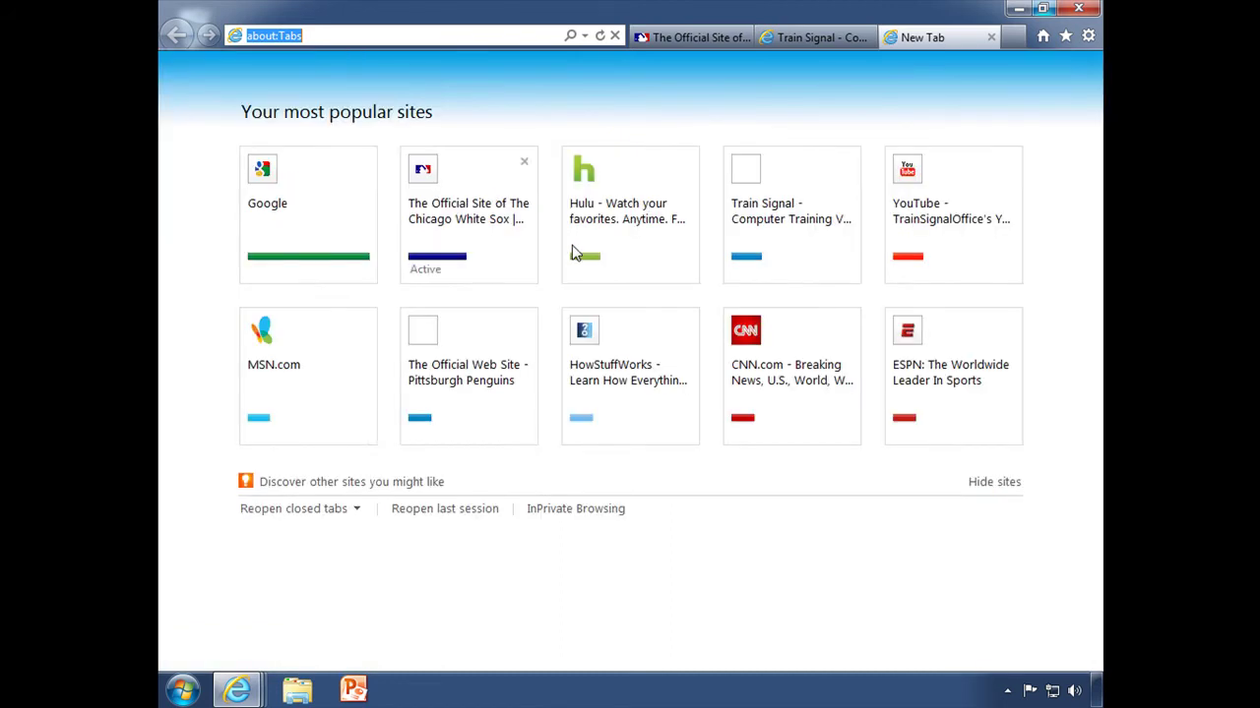
left_click(915, 368)
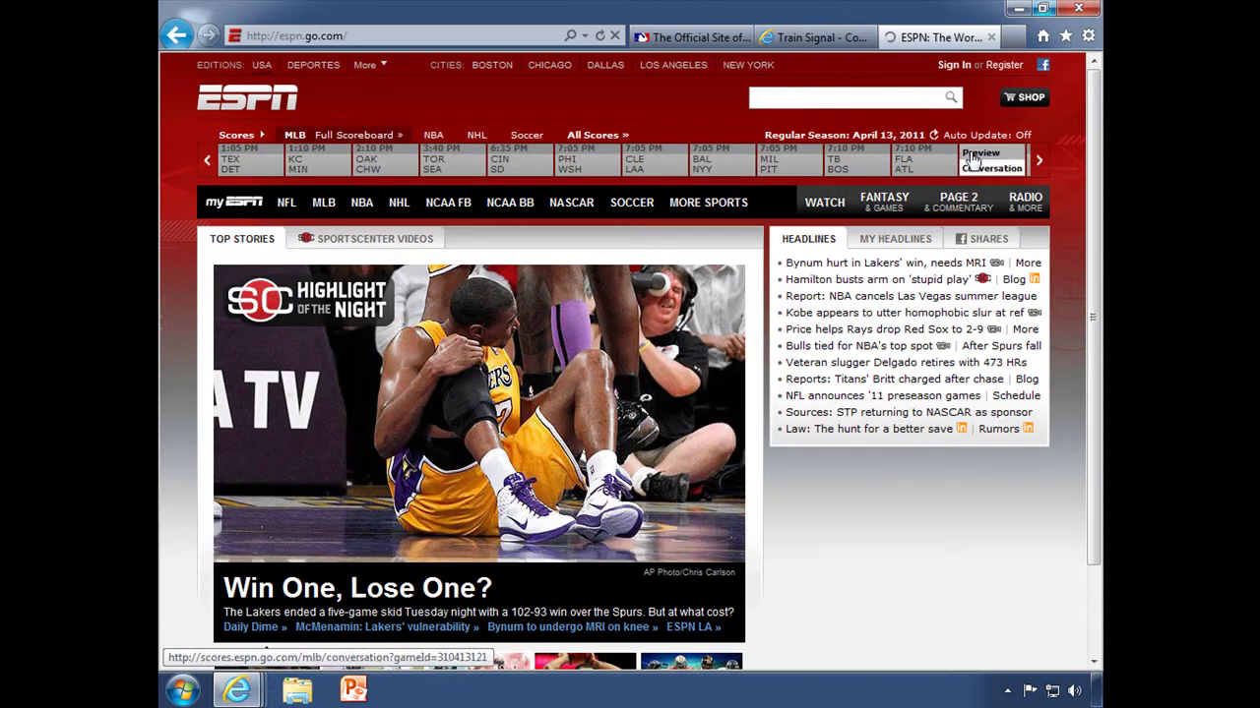
Add the ESPN page to favorites in the Train Signal folder under its suggested name.
left_click(1065, 36)
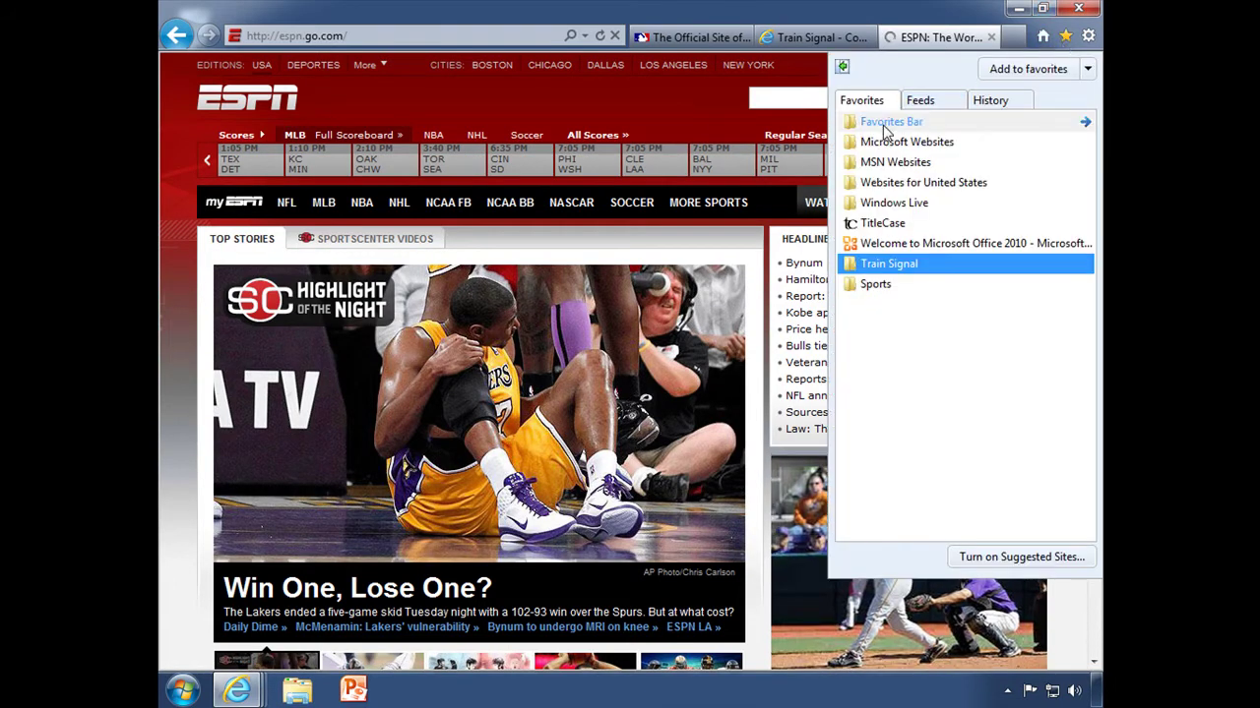
left_click(1043, 69)
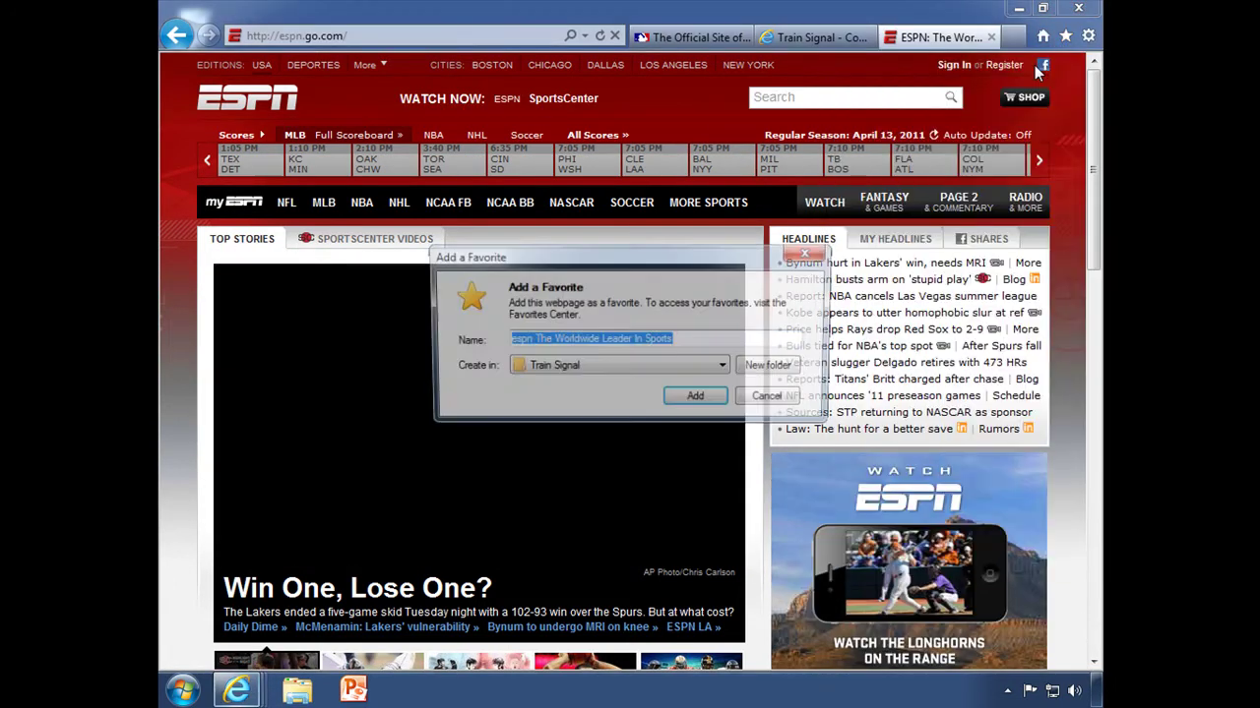
left_click(698, 399)
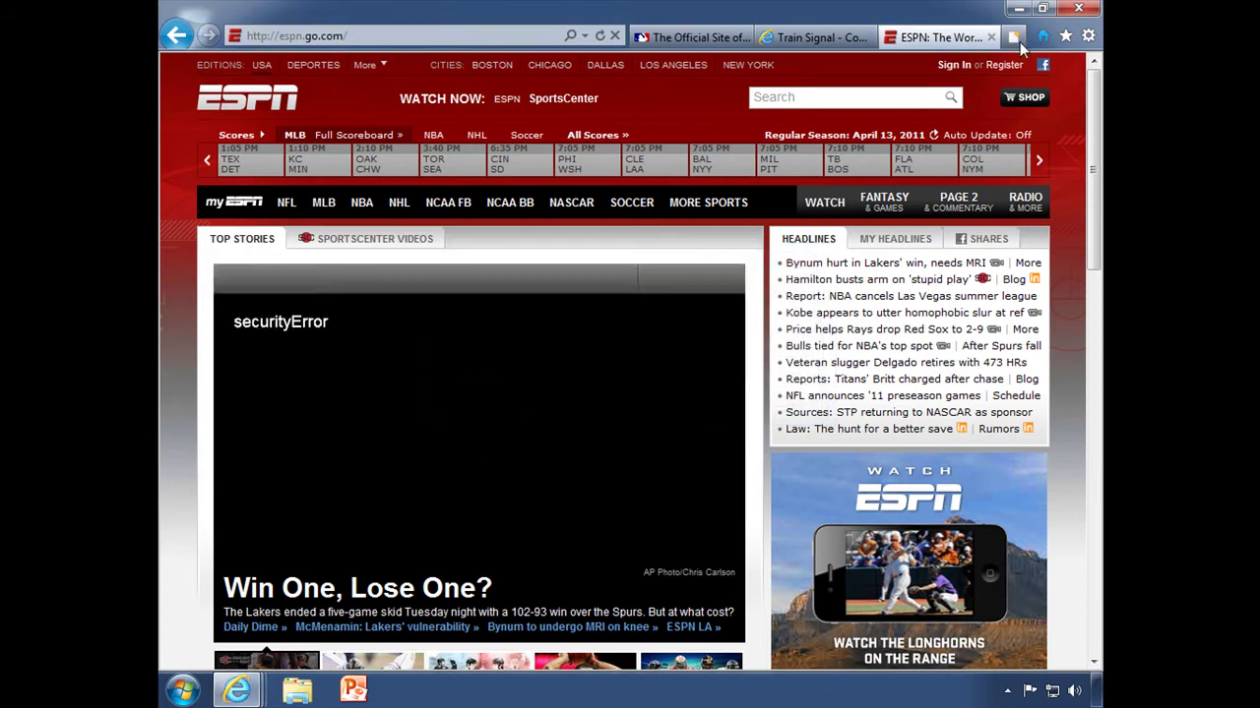
Pin the Favorites Center beside the ESPN page and bring up the Organize Favorites dialog.
left_click(1064, 37)
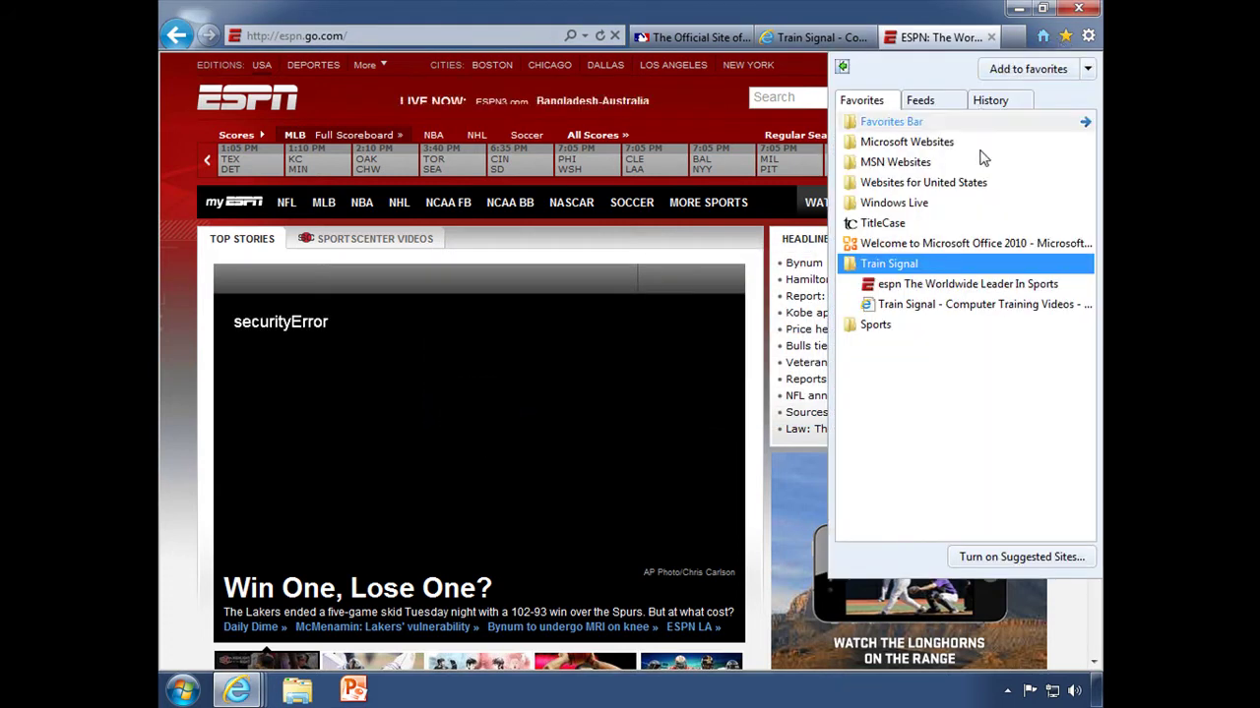
left_click(843, 67)
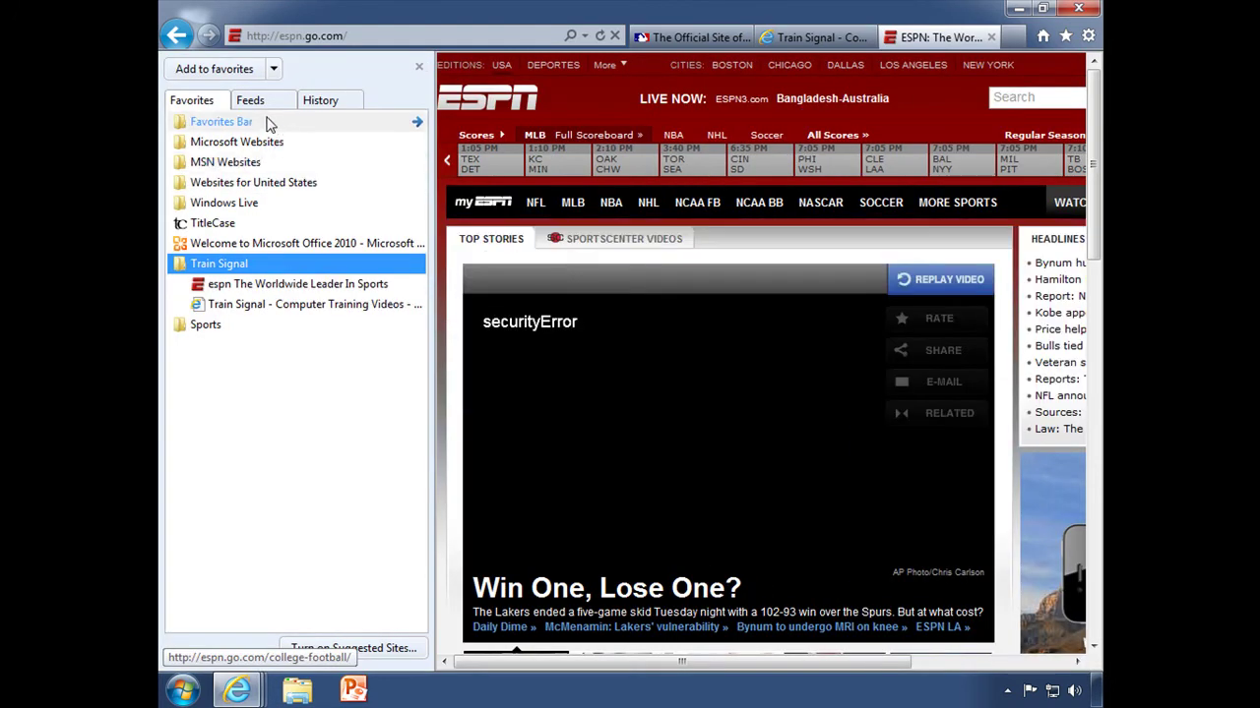
left_click(273, 71)
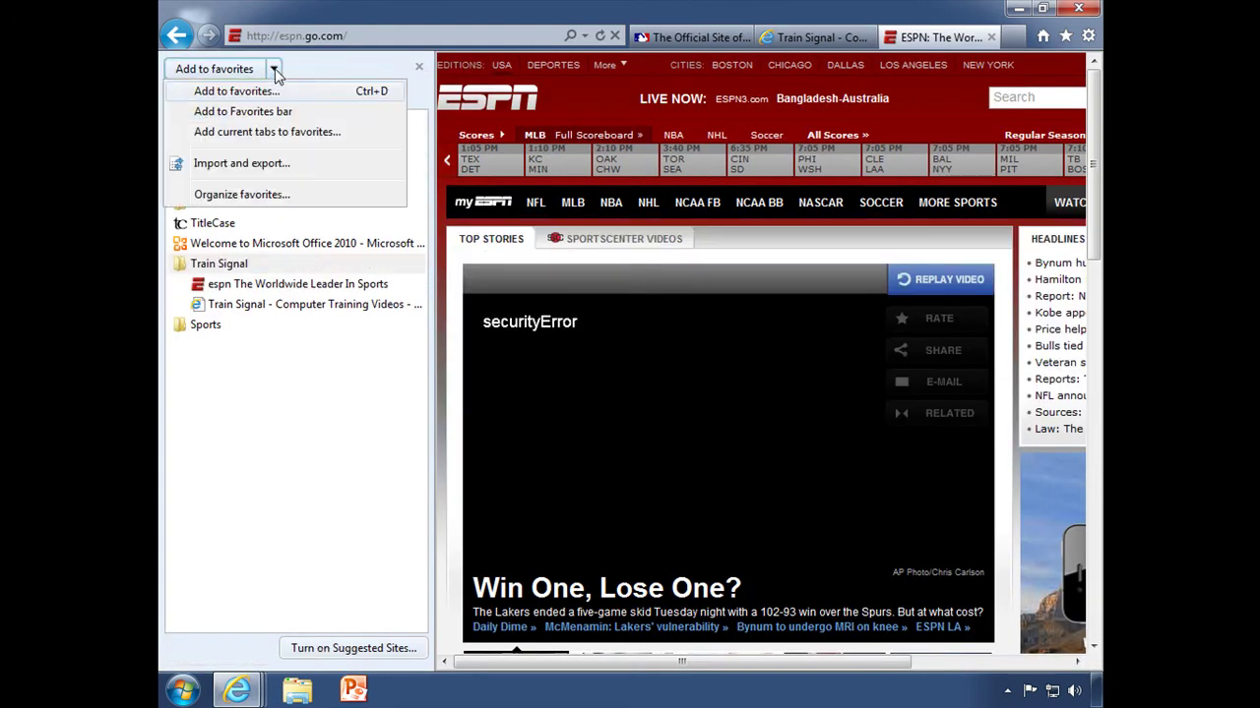
left_click(224, 197)
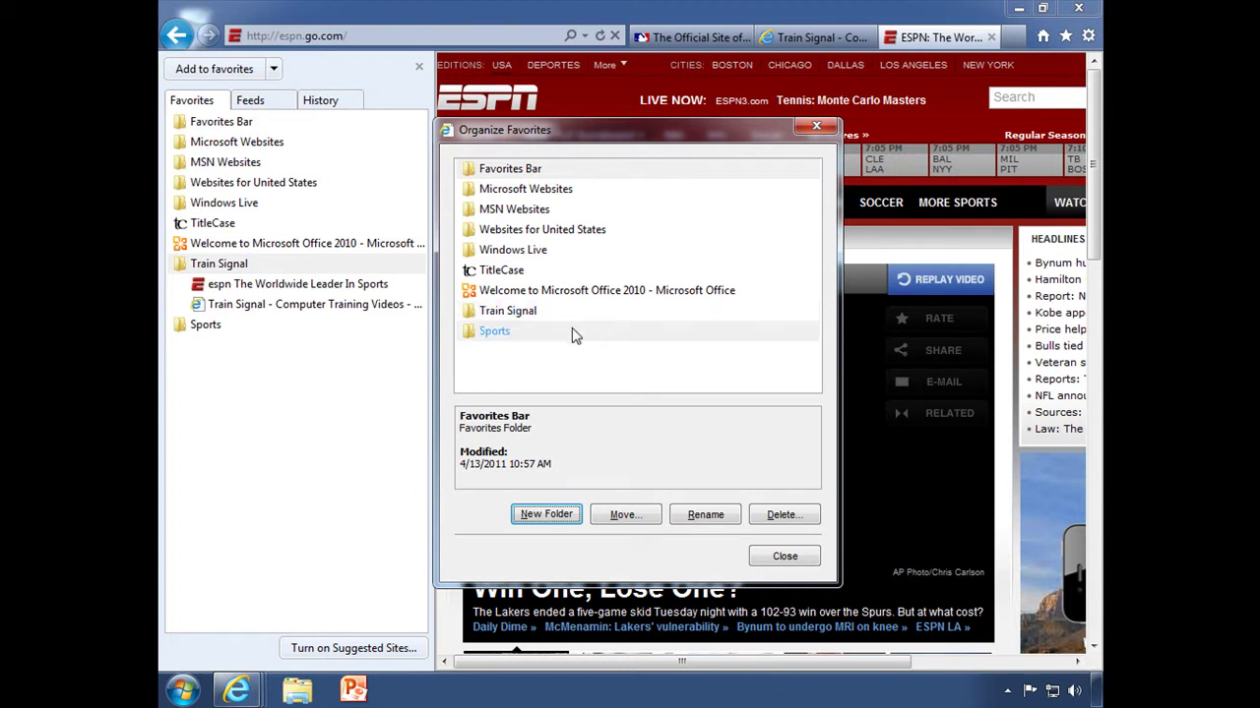
Move the ESPN favorite from the Train Signal folder into the Sports folder and check the Sports folder's contents.
left_click(508, 311)
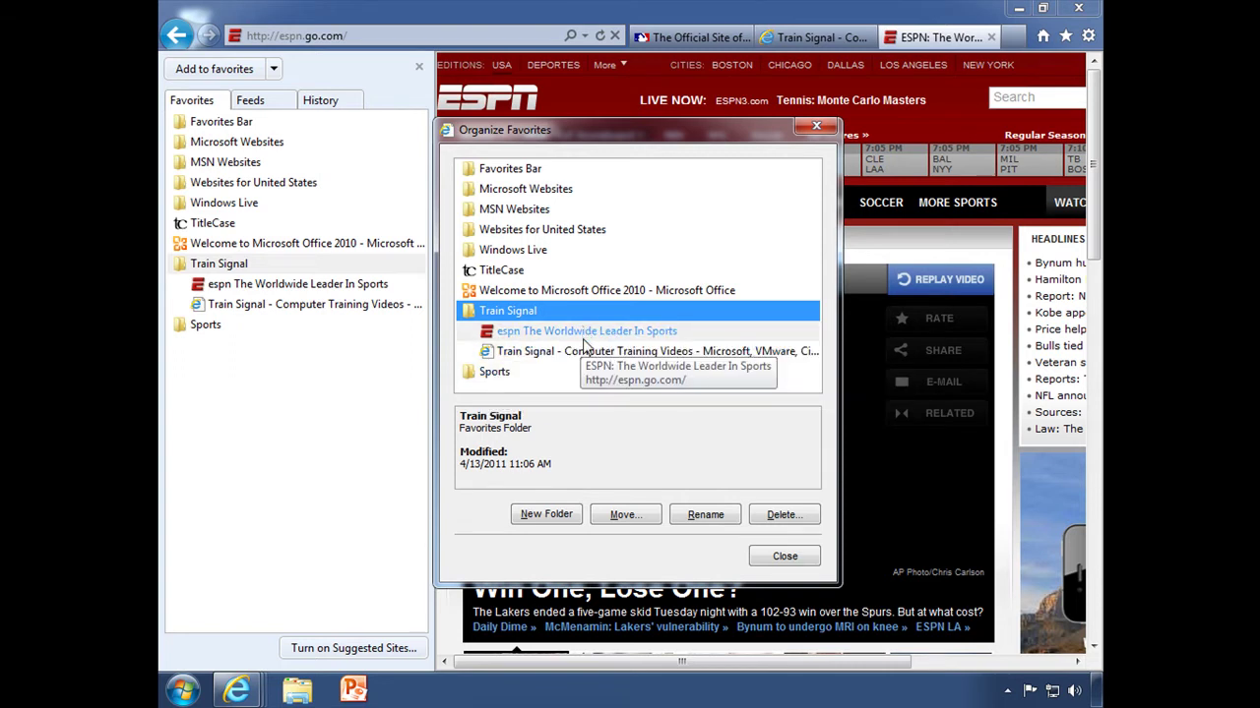
left_click(584, 335)
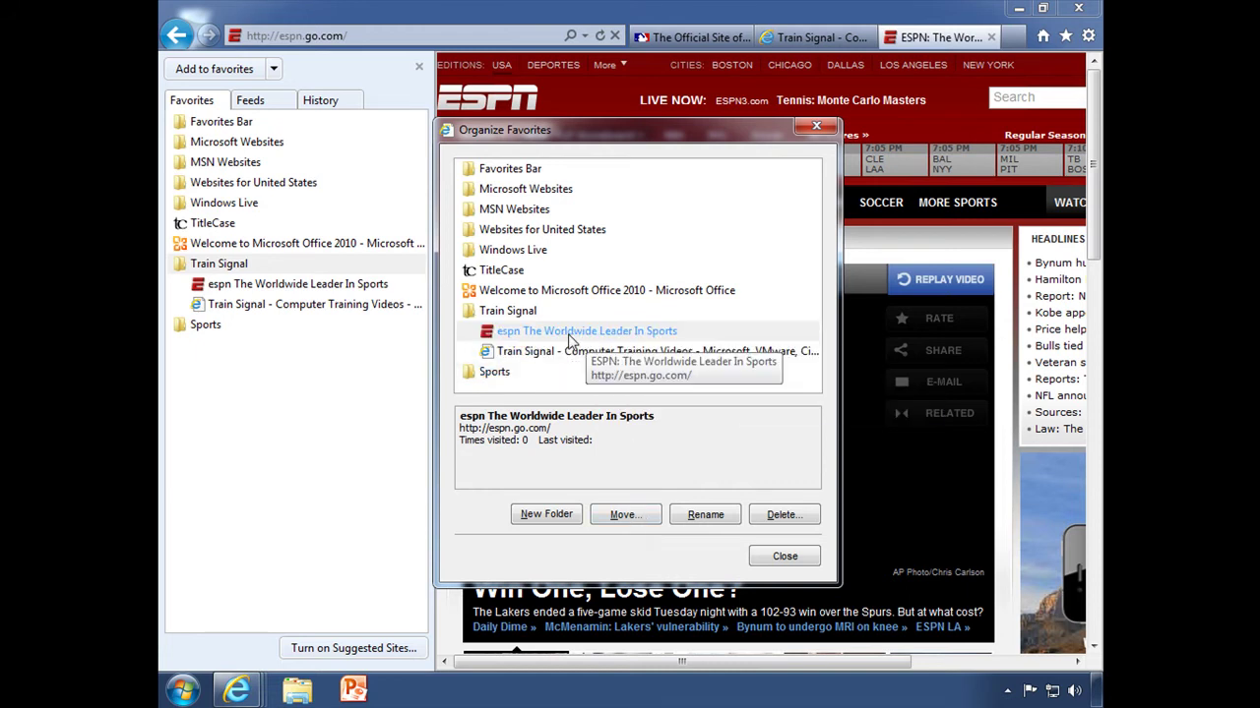
left_click_drag(573, 336, 560, 384)
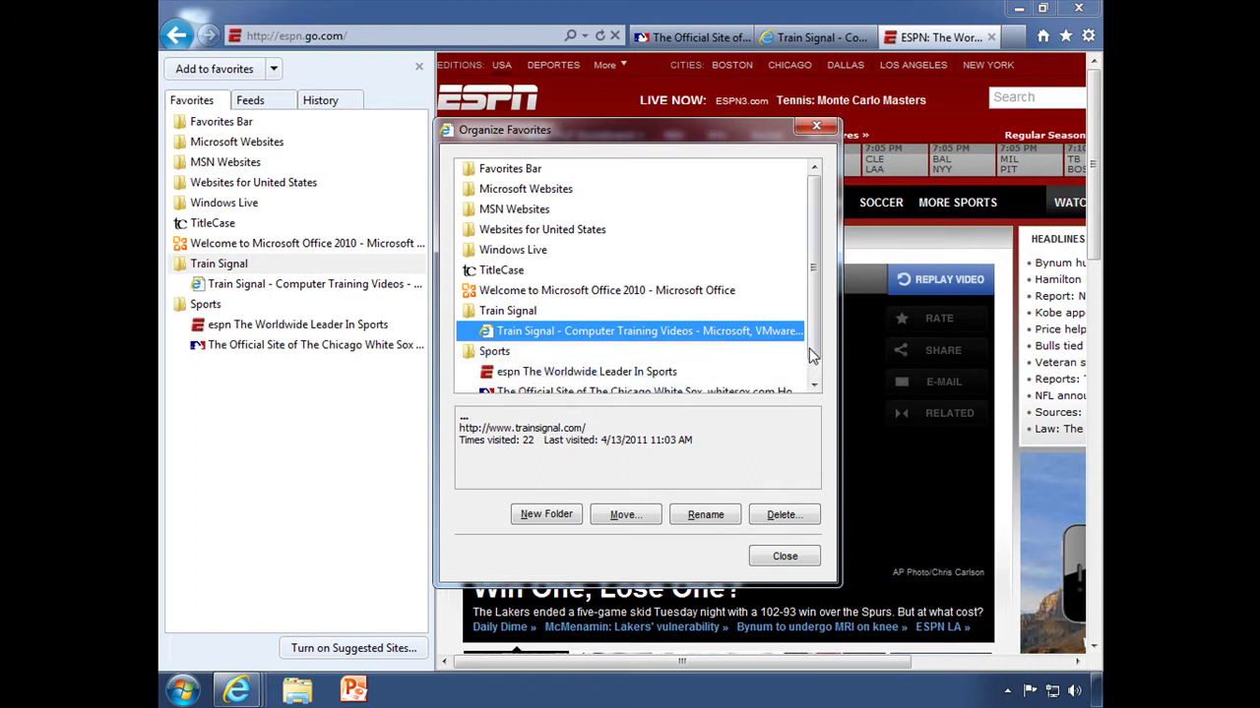
left_click(815, 384)
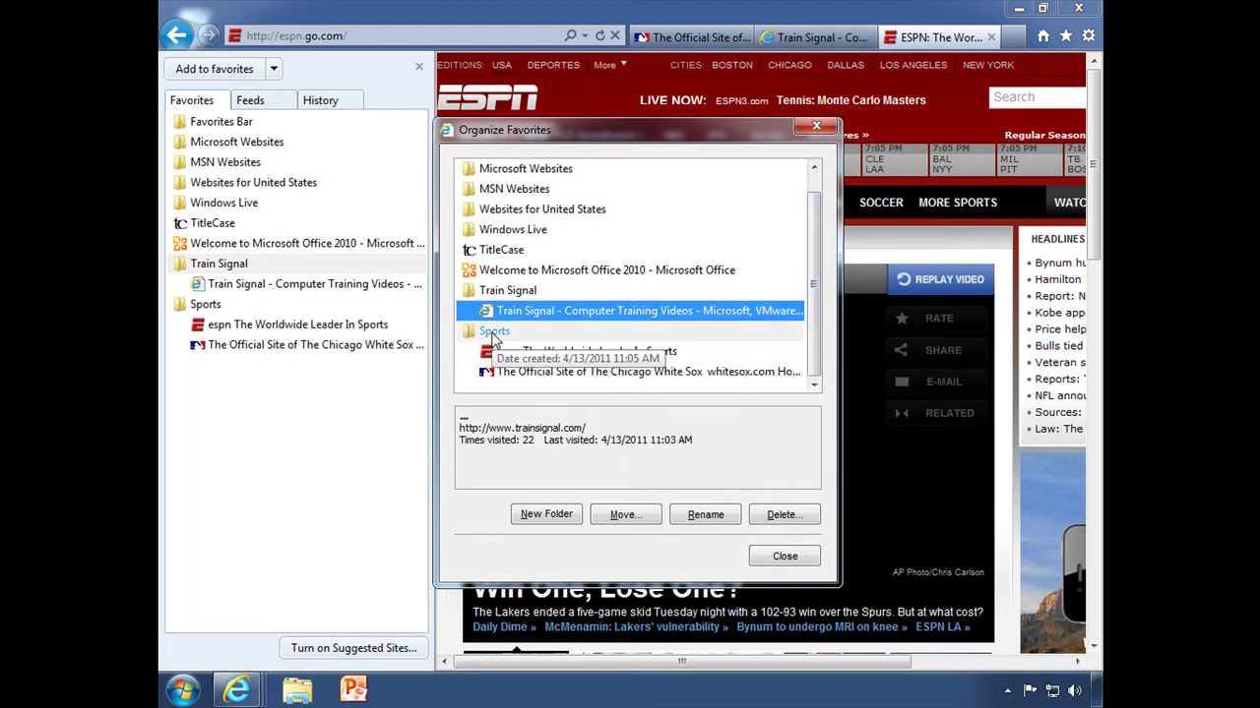
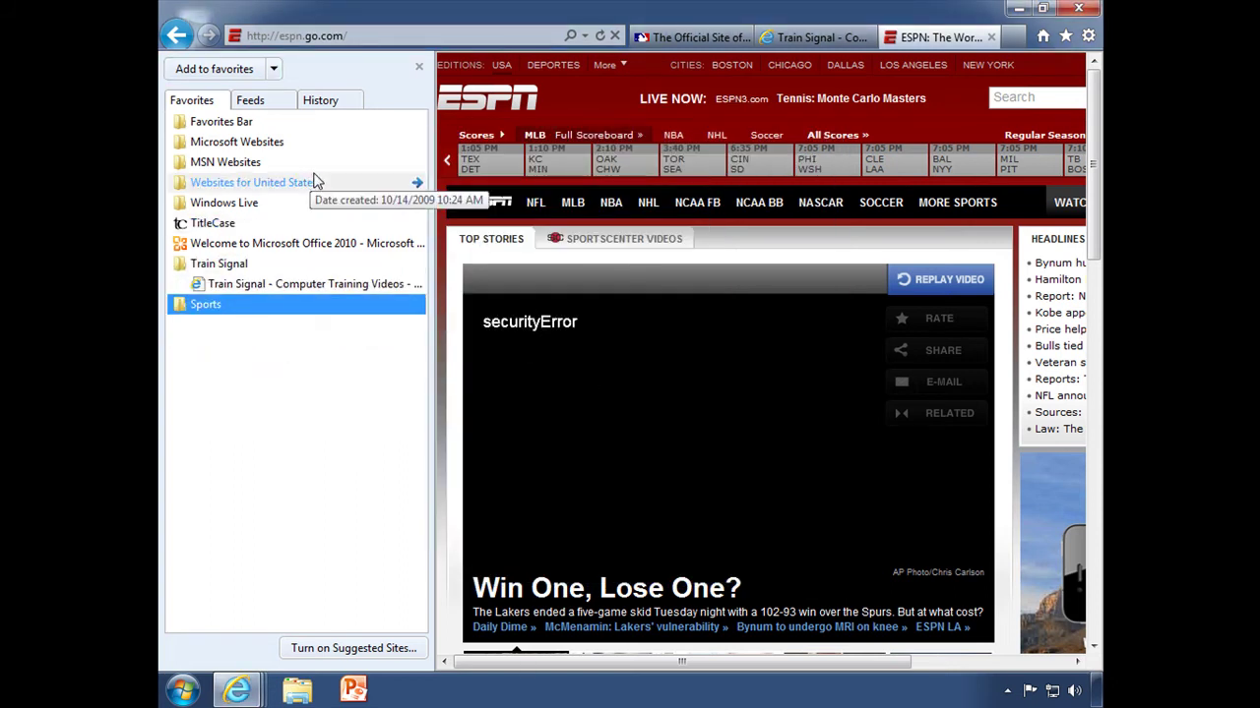
Close the ESPN and Train Signal tabs and return to the browser's home page.
left_click(991, 39)
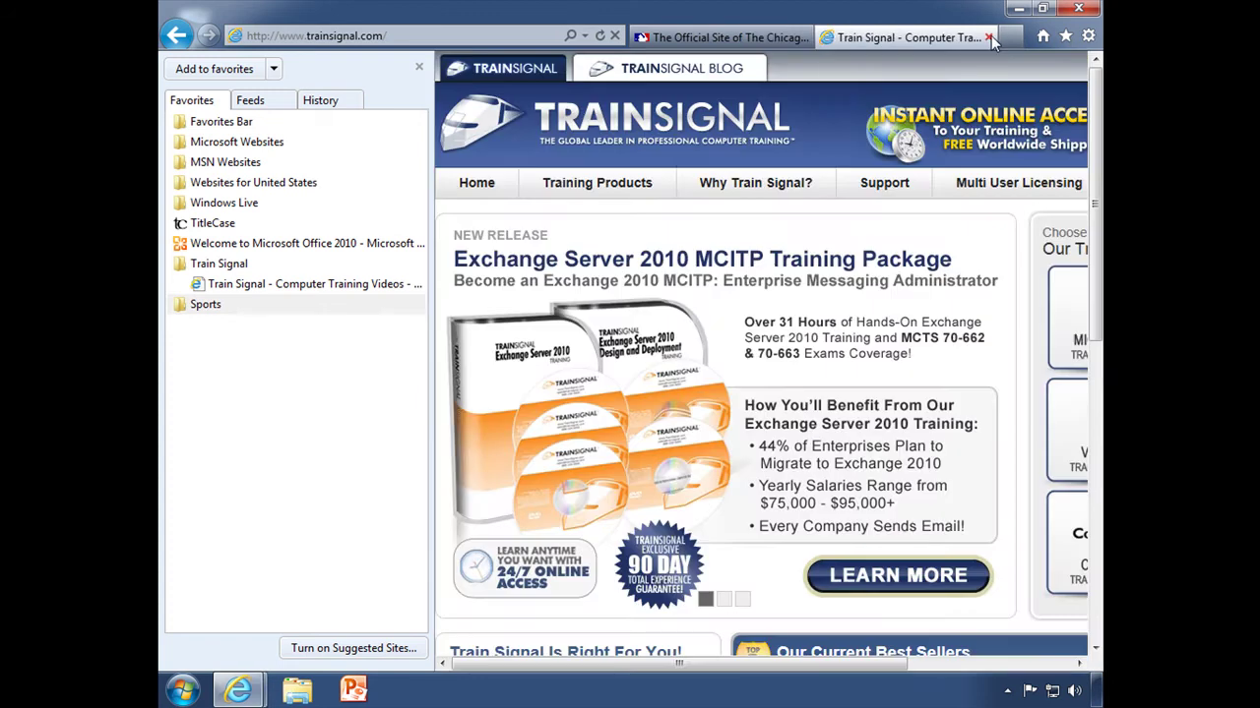
left_click(987, 37)
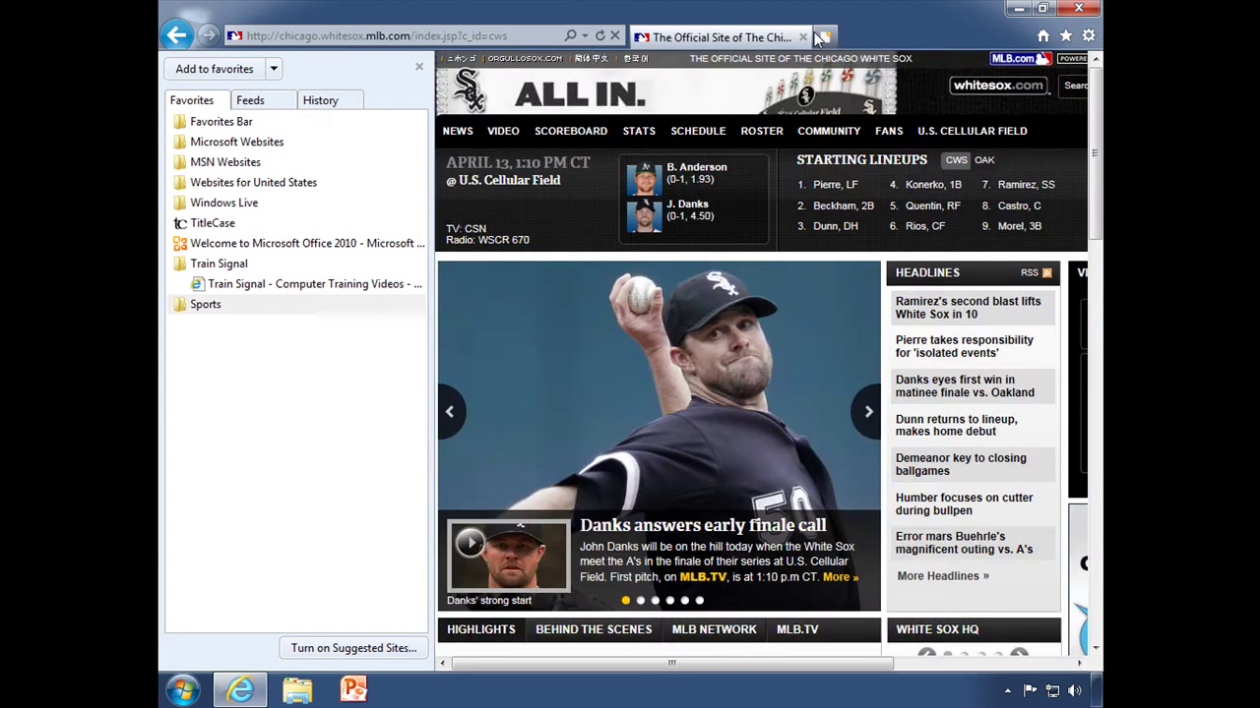
left_click(1045, 37)
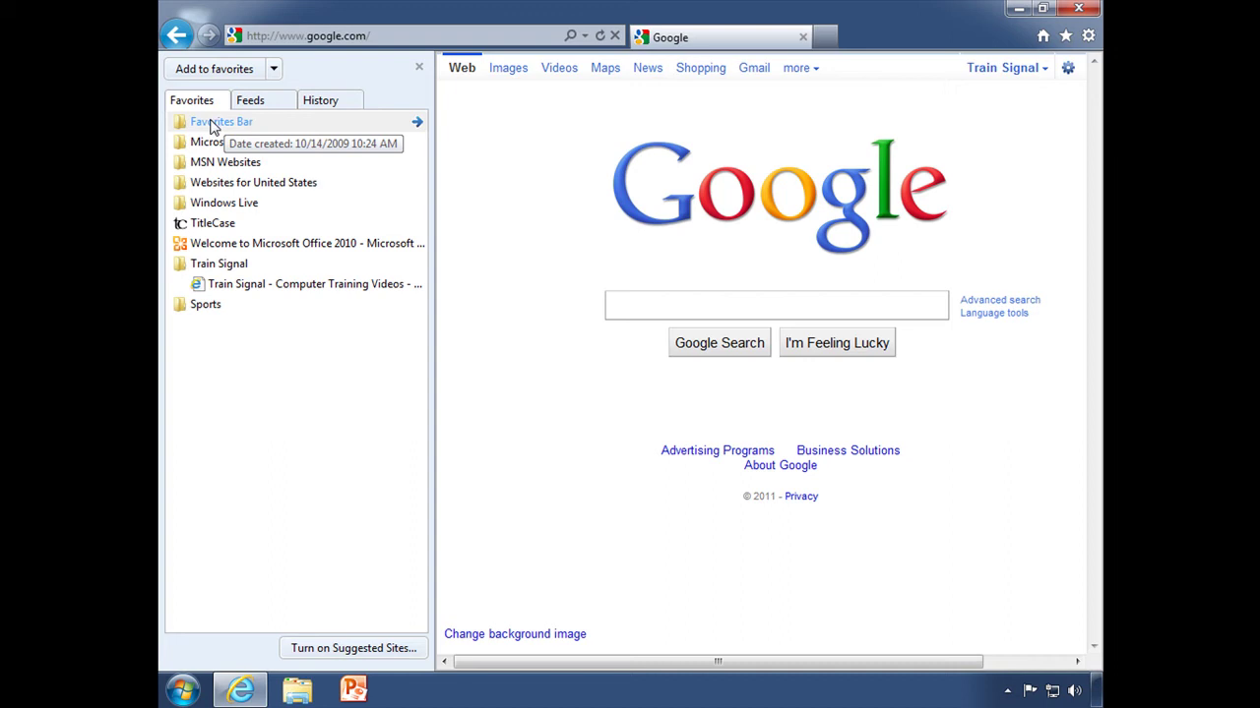
Close the pinned Favorites Center and display the Favorites bar below the address bar.
left_click(210, 126)
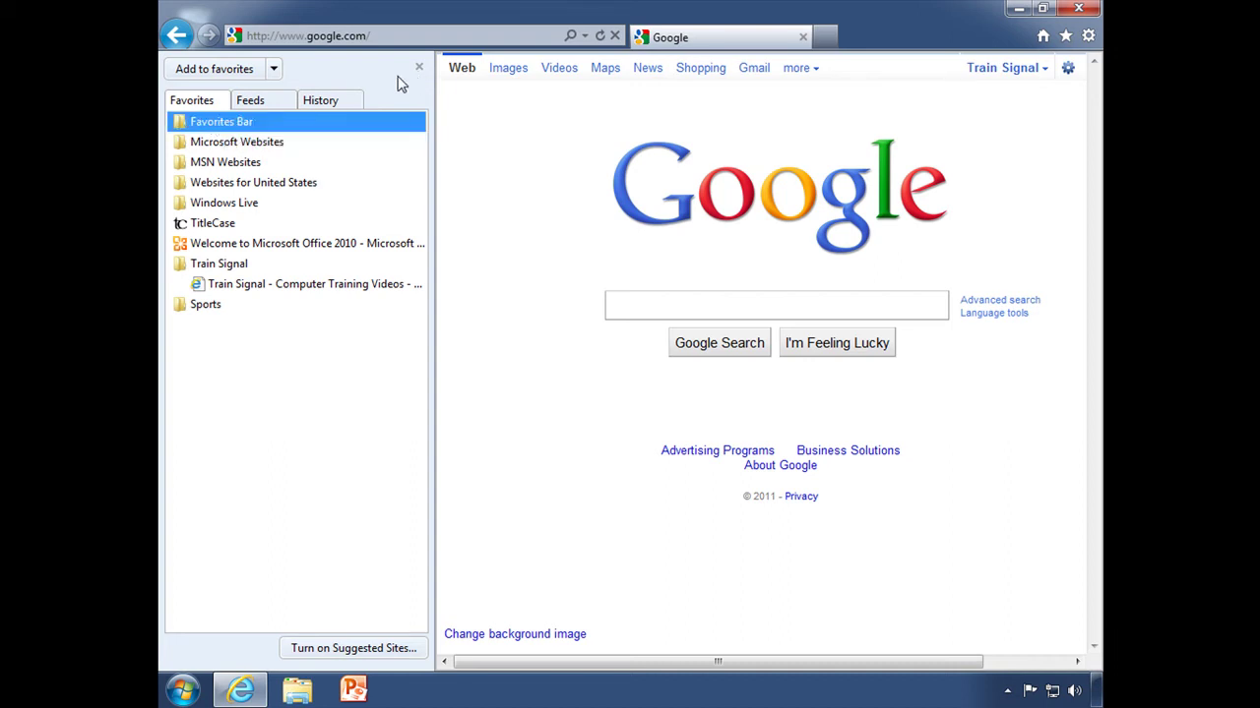
left_click(419, 69)
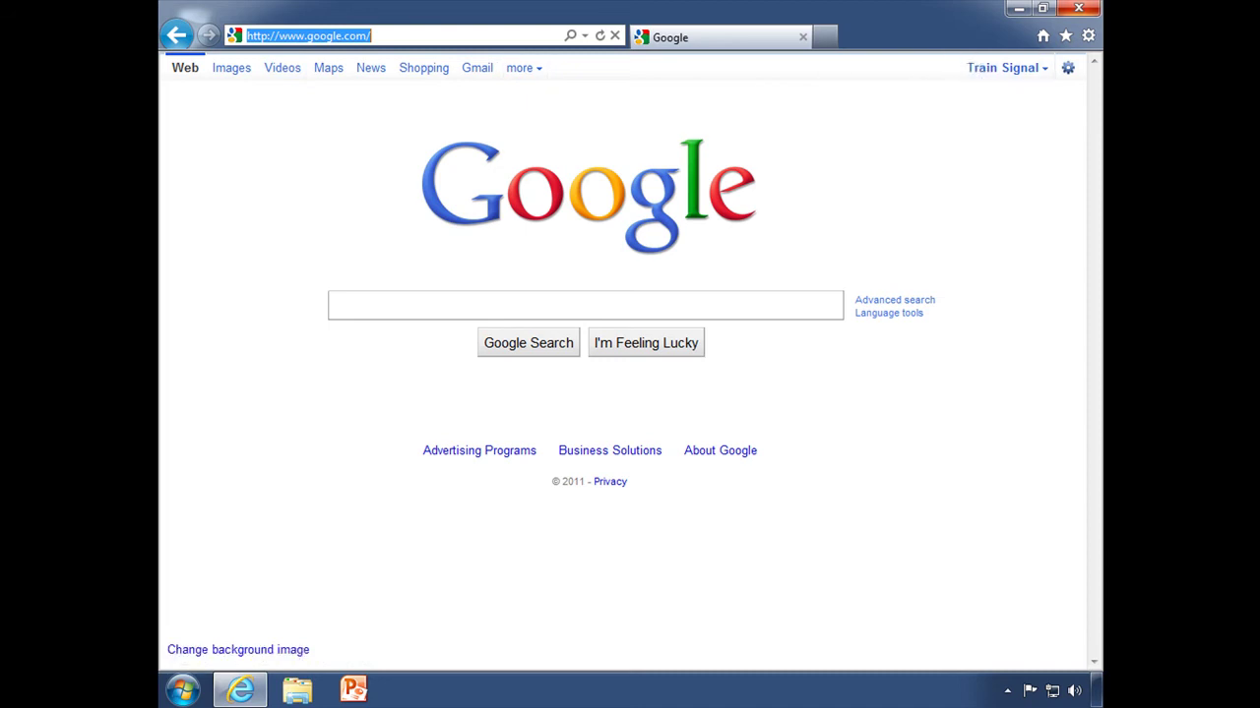
left_click(1066, 38)
left_click(1067, 38)
right_click(916, 27)
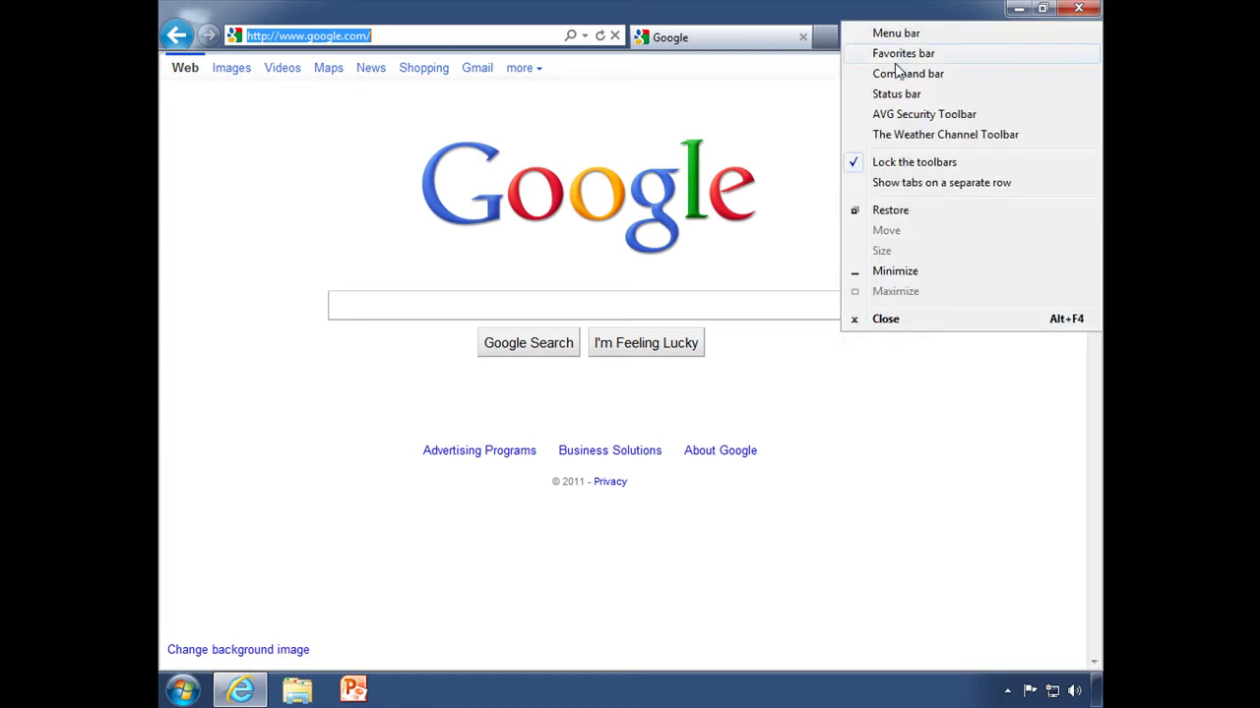
left_click(891, 54)
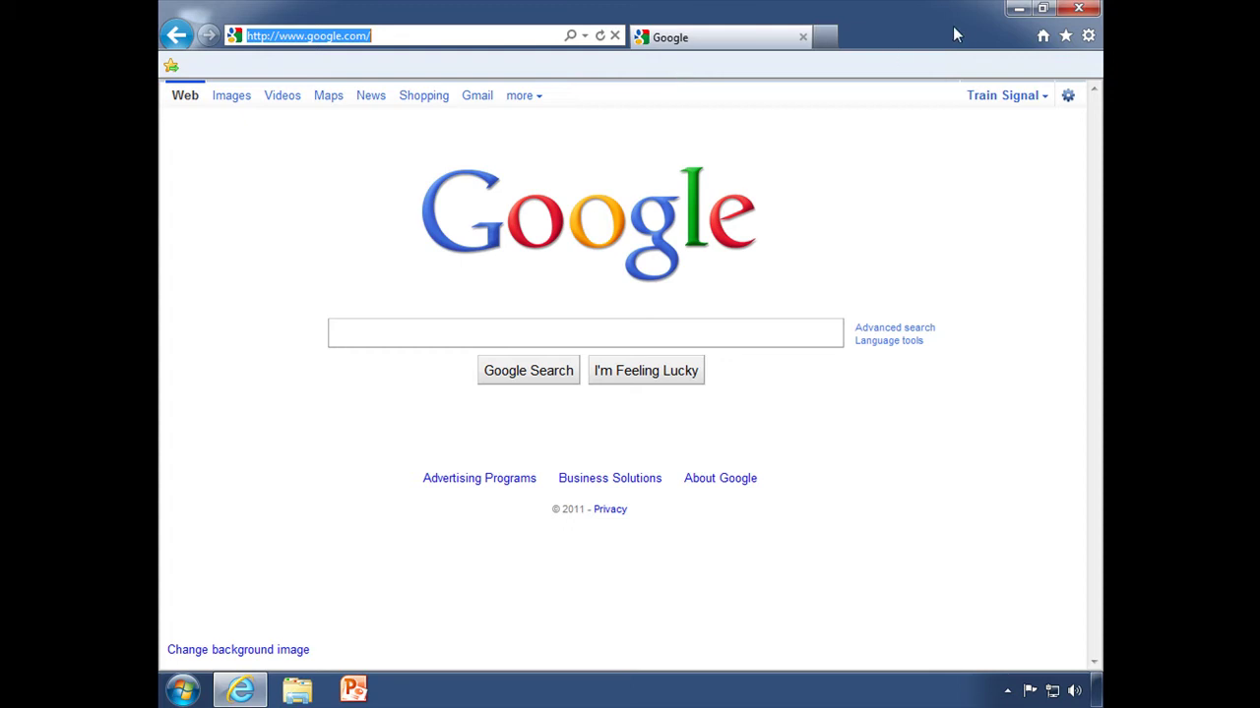
Open the Chicago White Sox site from the Sports folder in favorites.
left_click(1065, 38)
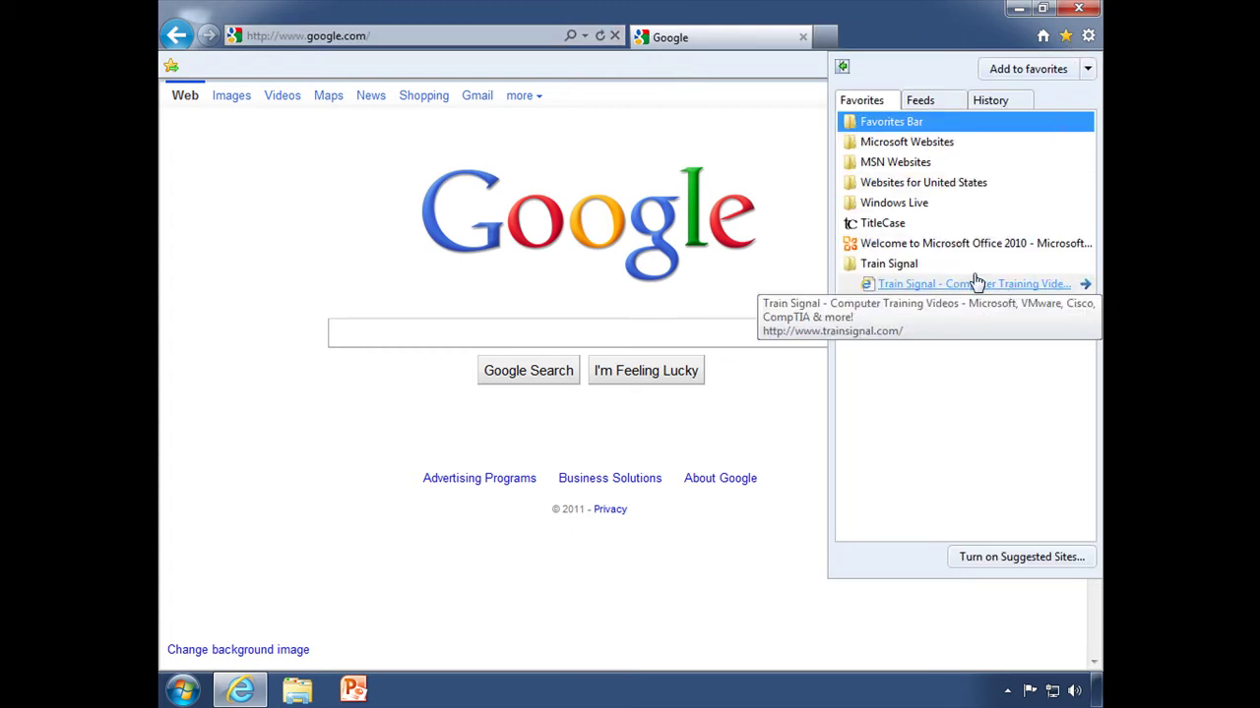
left_click(876, 305)
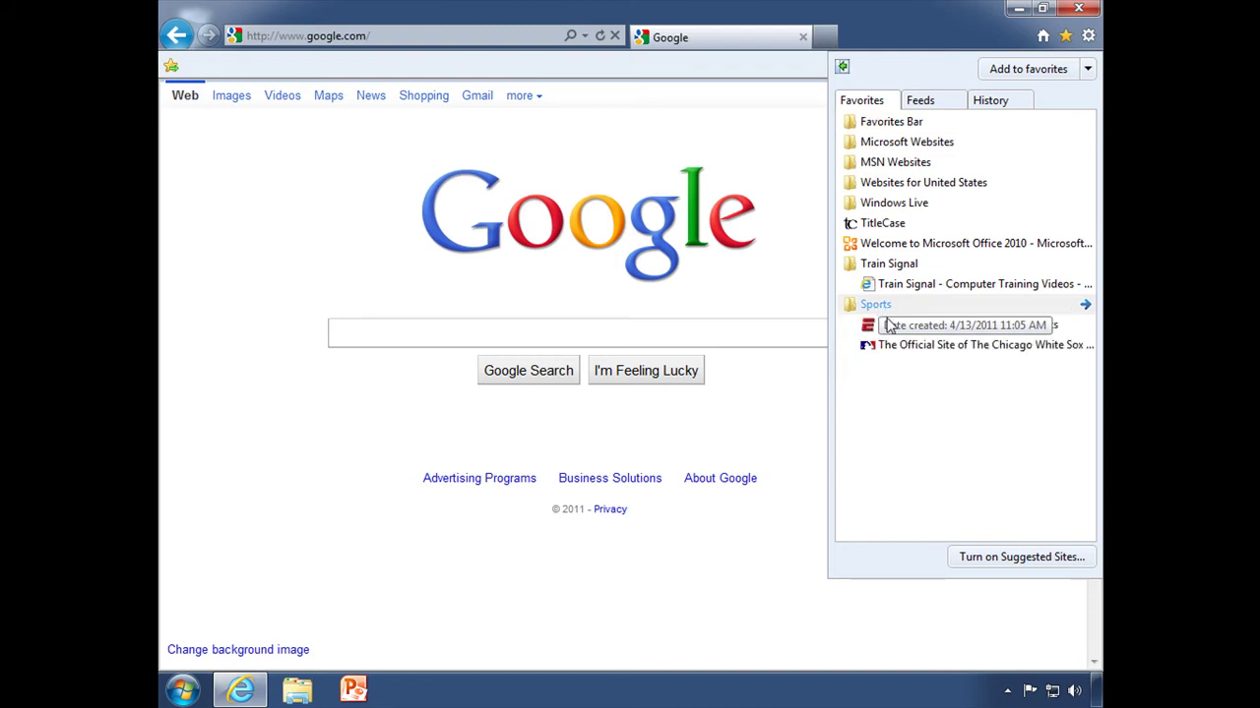
left_click(897, 347)
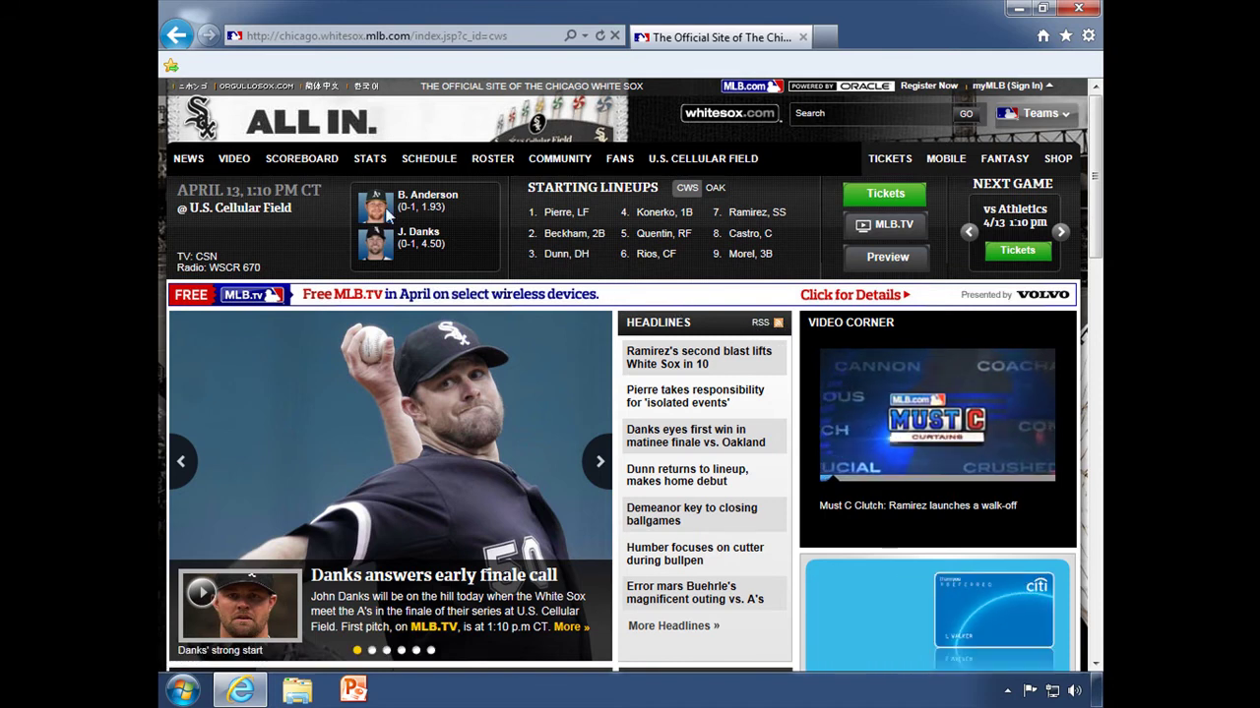
Add the White Sox page to the Favorites bar and delete the duplicate entry named The Official Site of The Chicago White Sox.
left_click(171, 67)
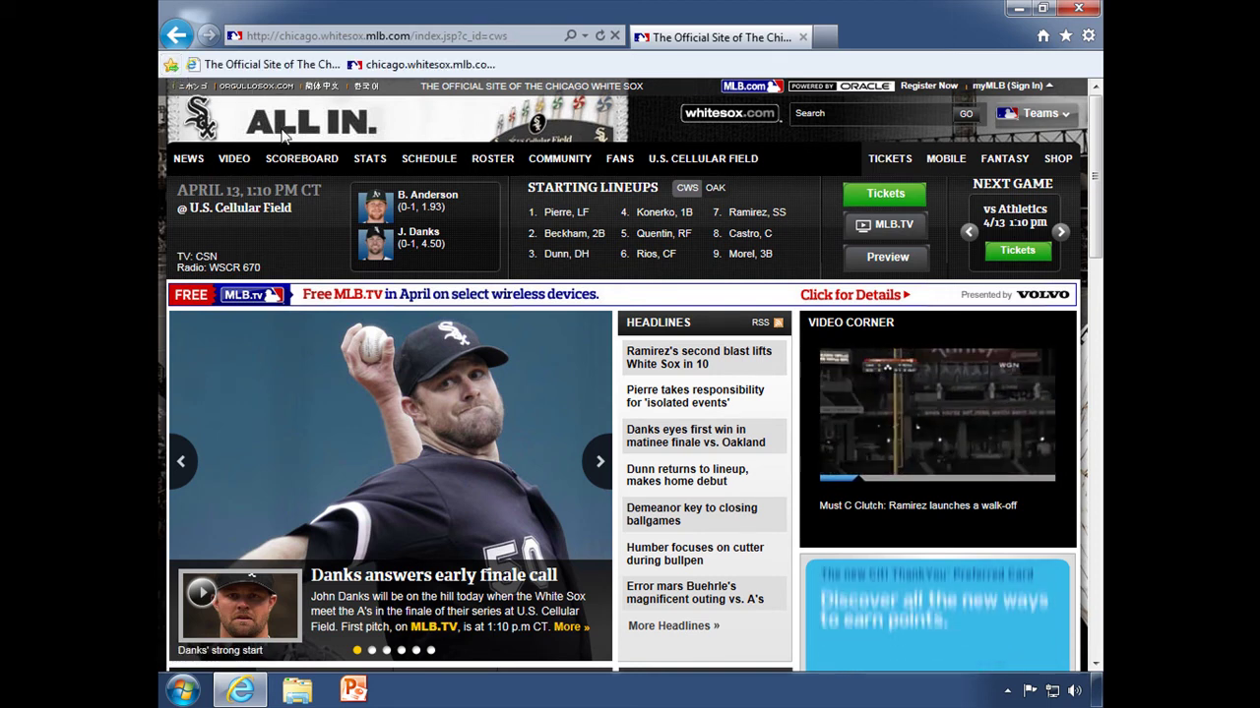
right_click(253, 69)
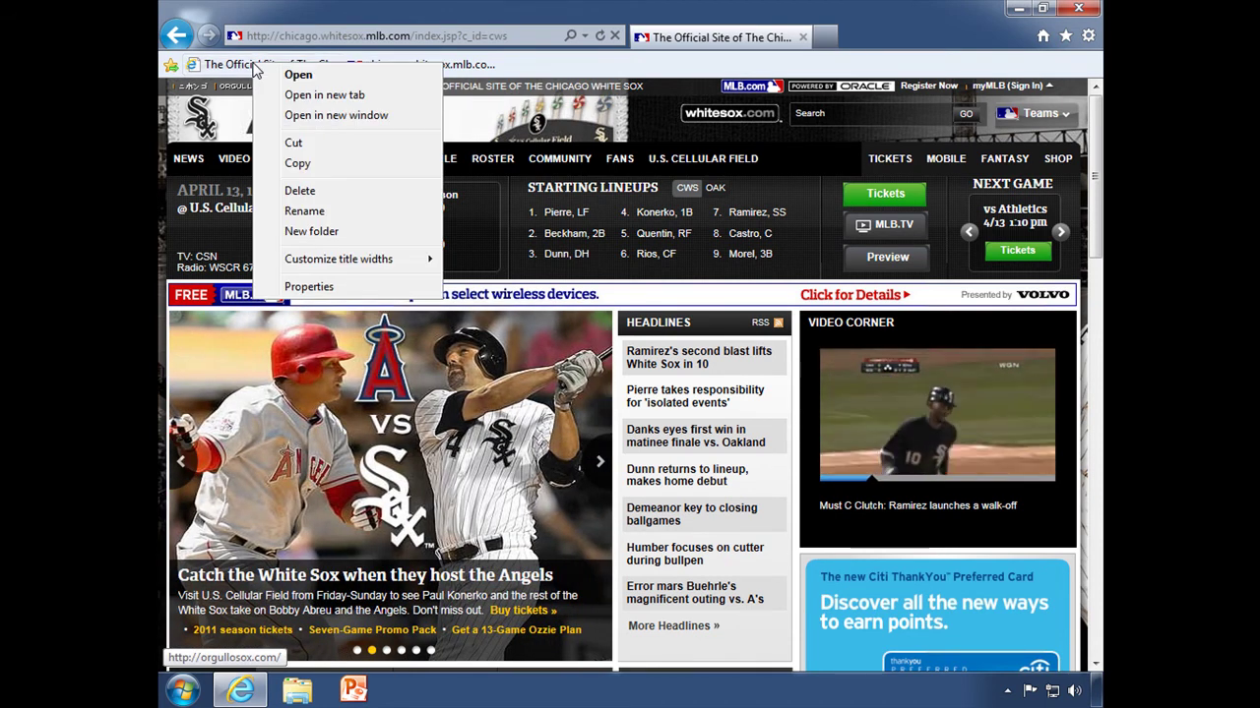
left_click(314, 189)
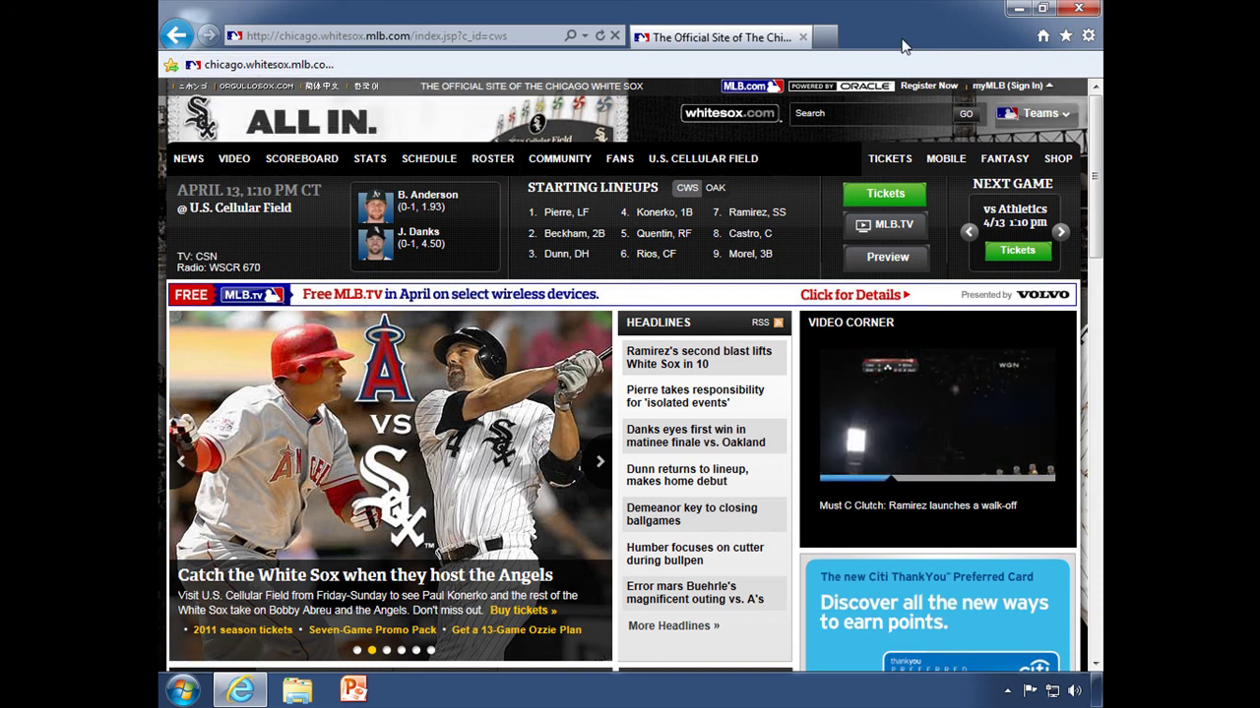
Return to the home page and reopen the White Sox site from its Favorites bar shortcut.
left_click(1042, 36)
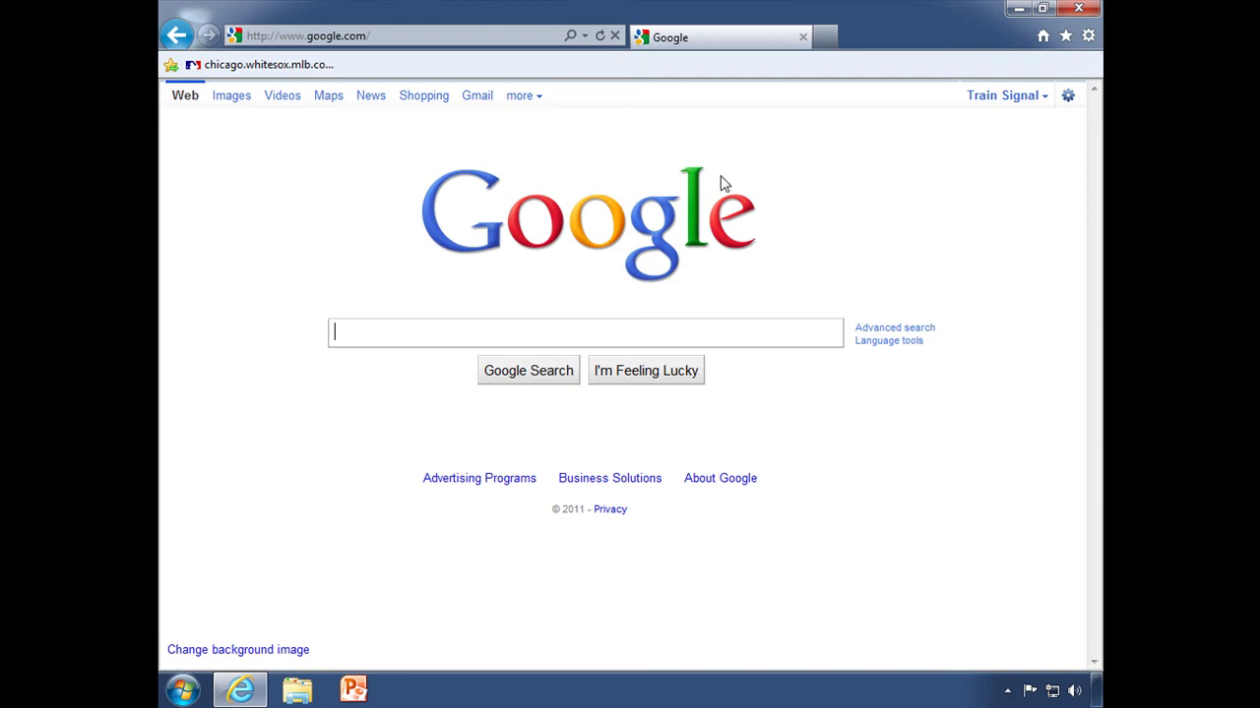
left_click(278, 66)
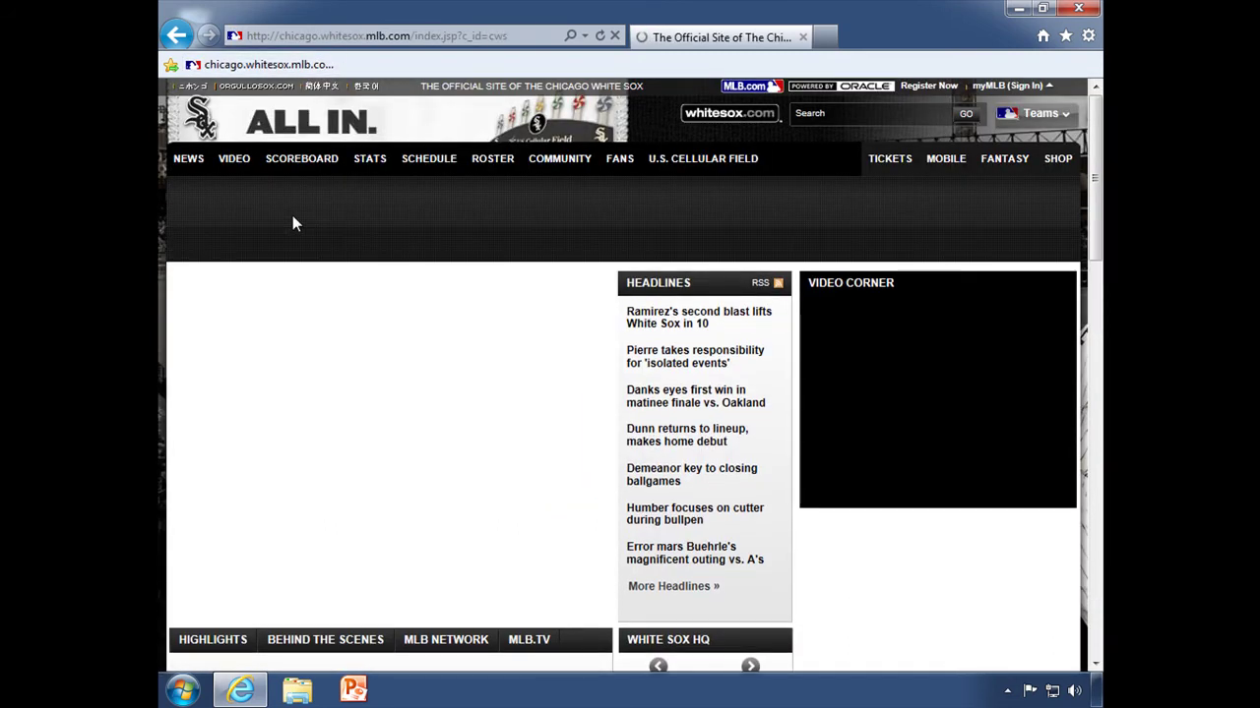
Pin the Favorites Center, move the ESPN favorite from the Sports folder into the Favorites Bar folder, and close the pinned pane.
left_click(1066, 37)
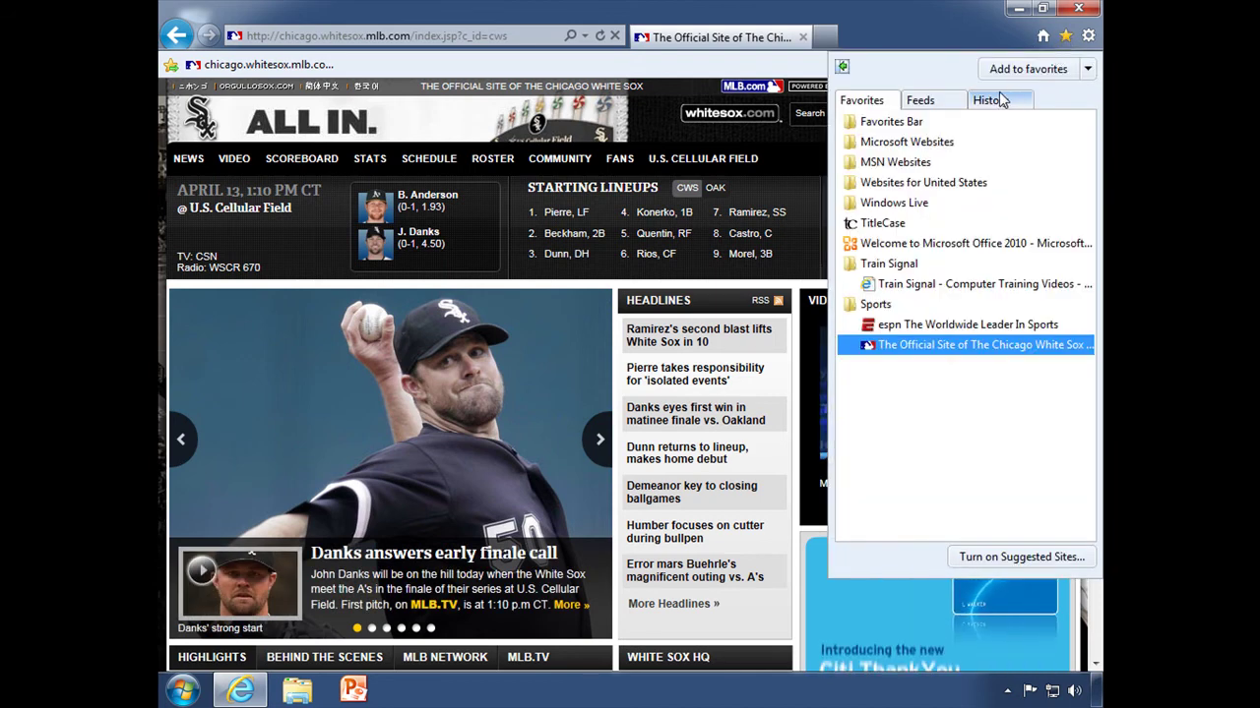
left_click(1088, 69)
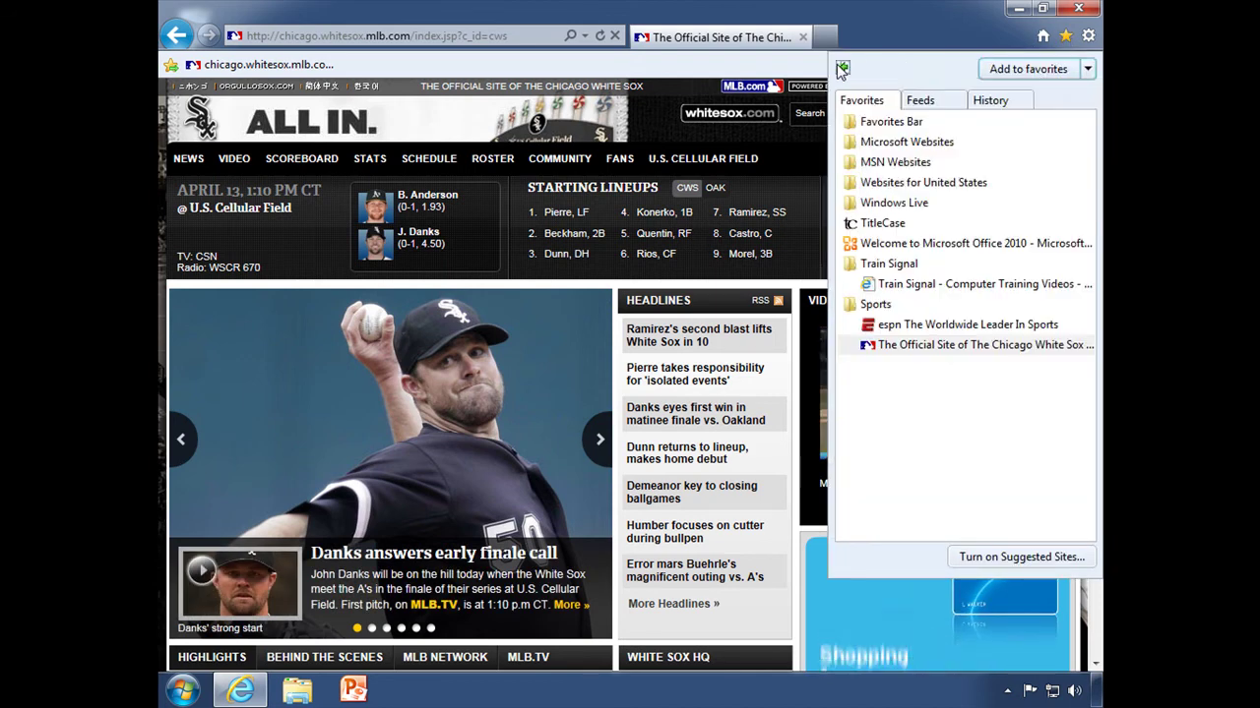
left_click(841, 66)
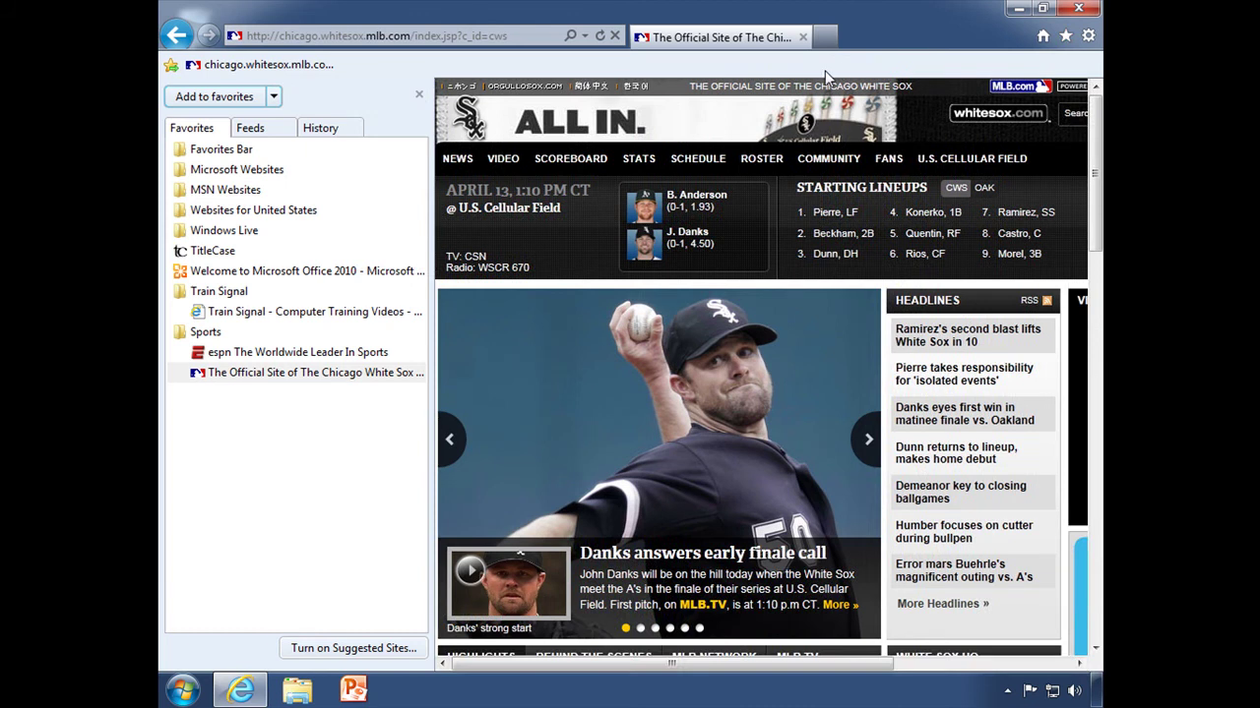
left_click(292, 354)
left_click_drag(291, 361, 306, 152)
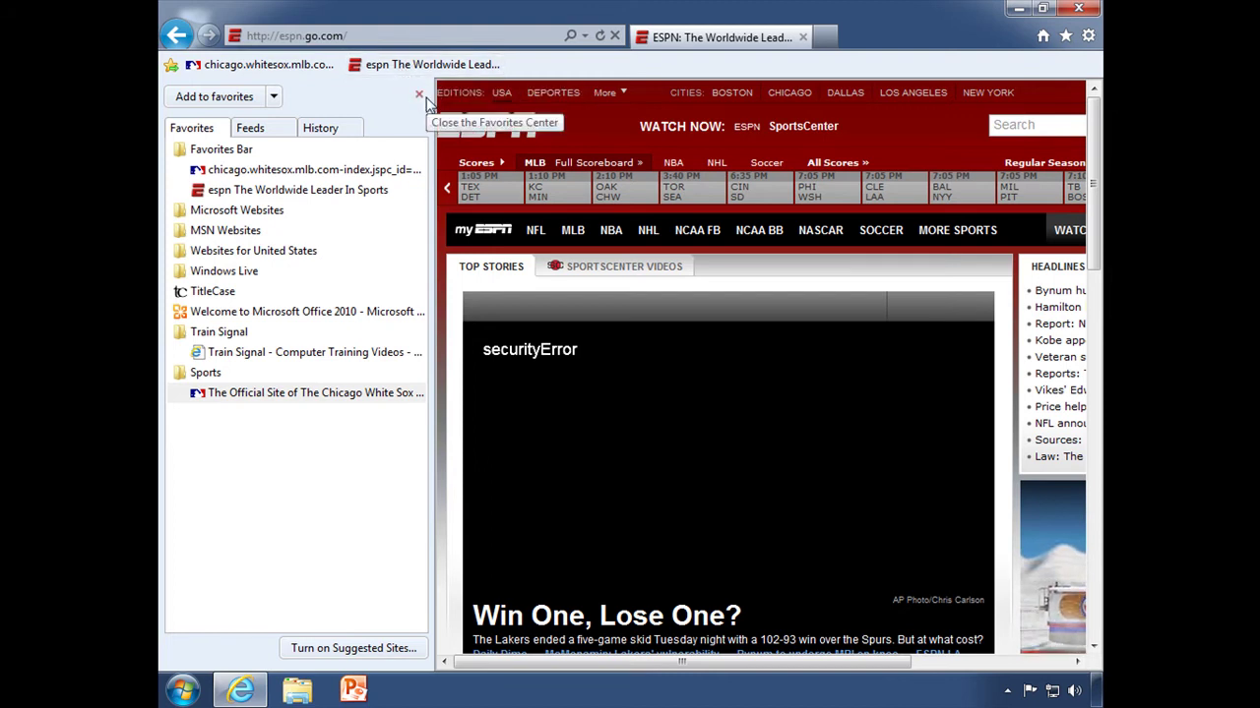
left_click(640, 74)
Open the Pittsburgh Penguins site from the popular sites in a new tab and add it to favorites in the Sports folder.
left_click(830, 36)
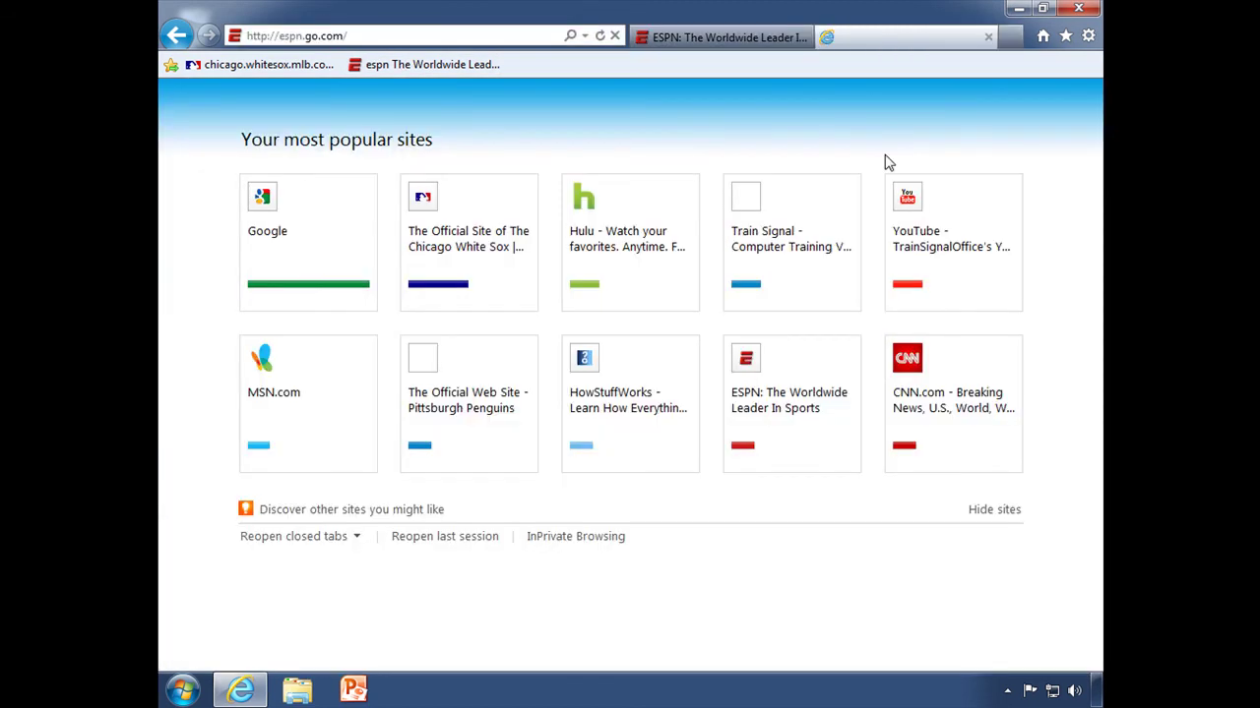
left_click(502, 398)
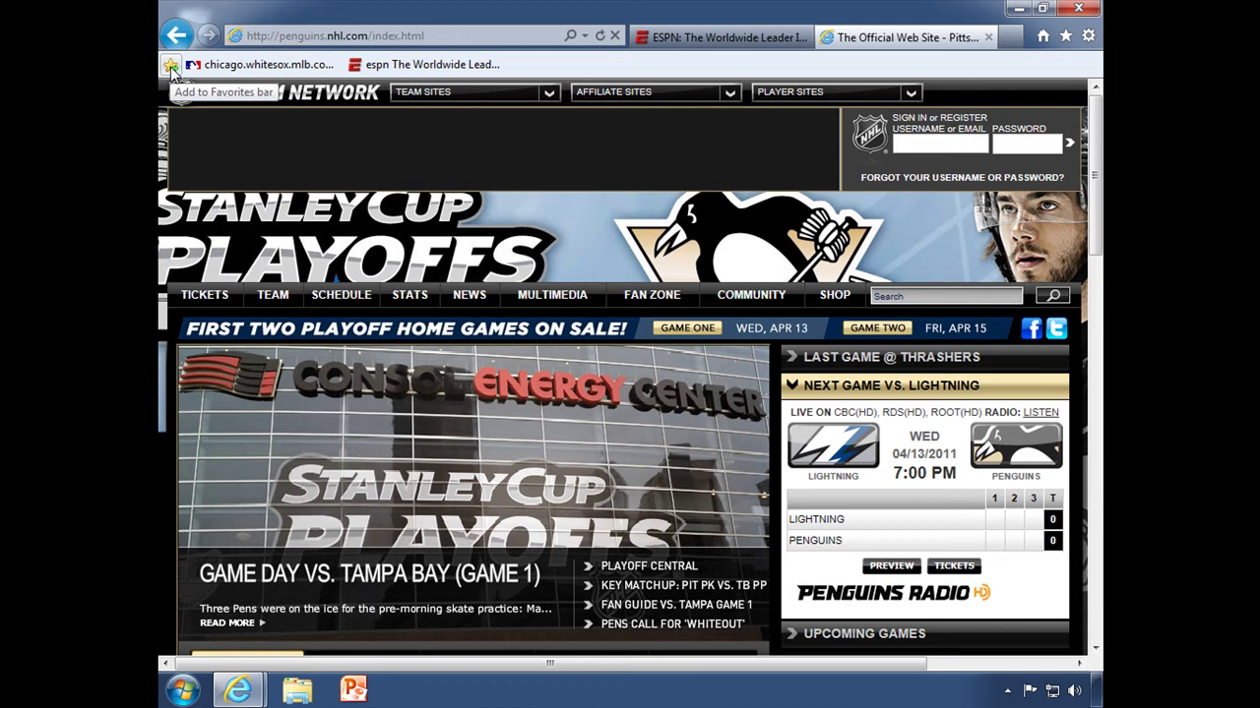
left_click(1066, 37)
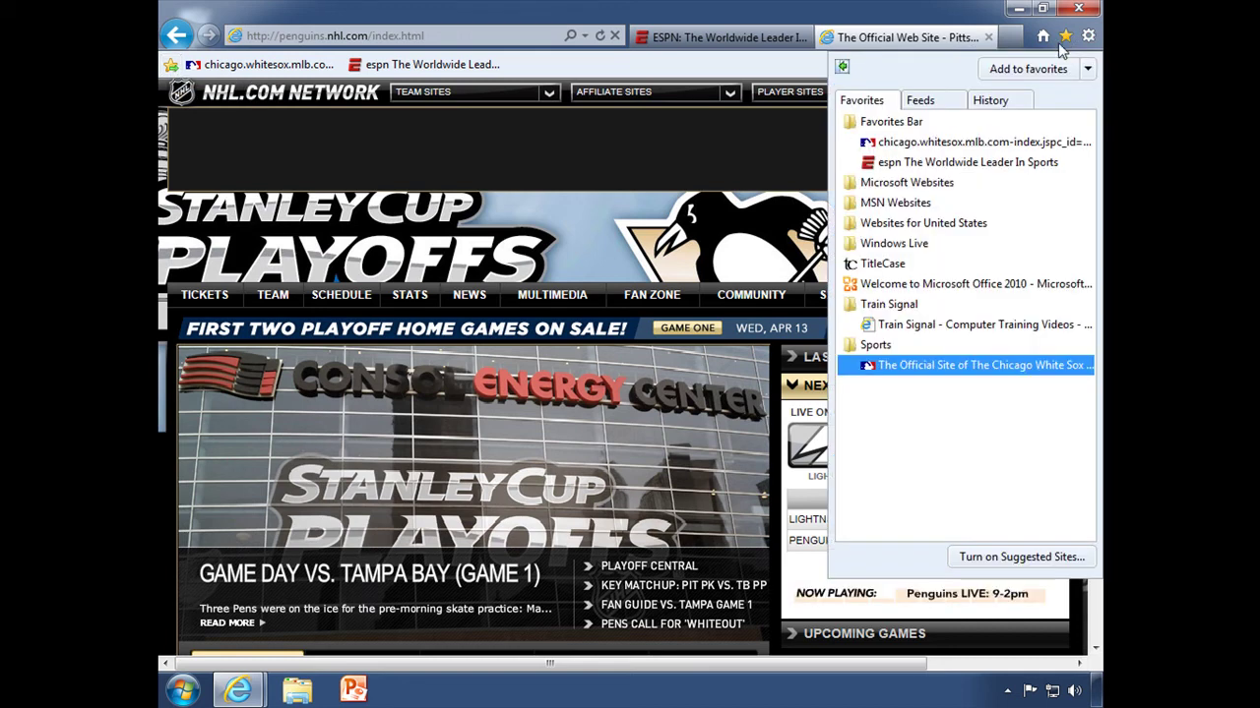
left_click(1028, 71)
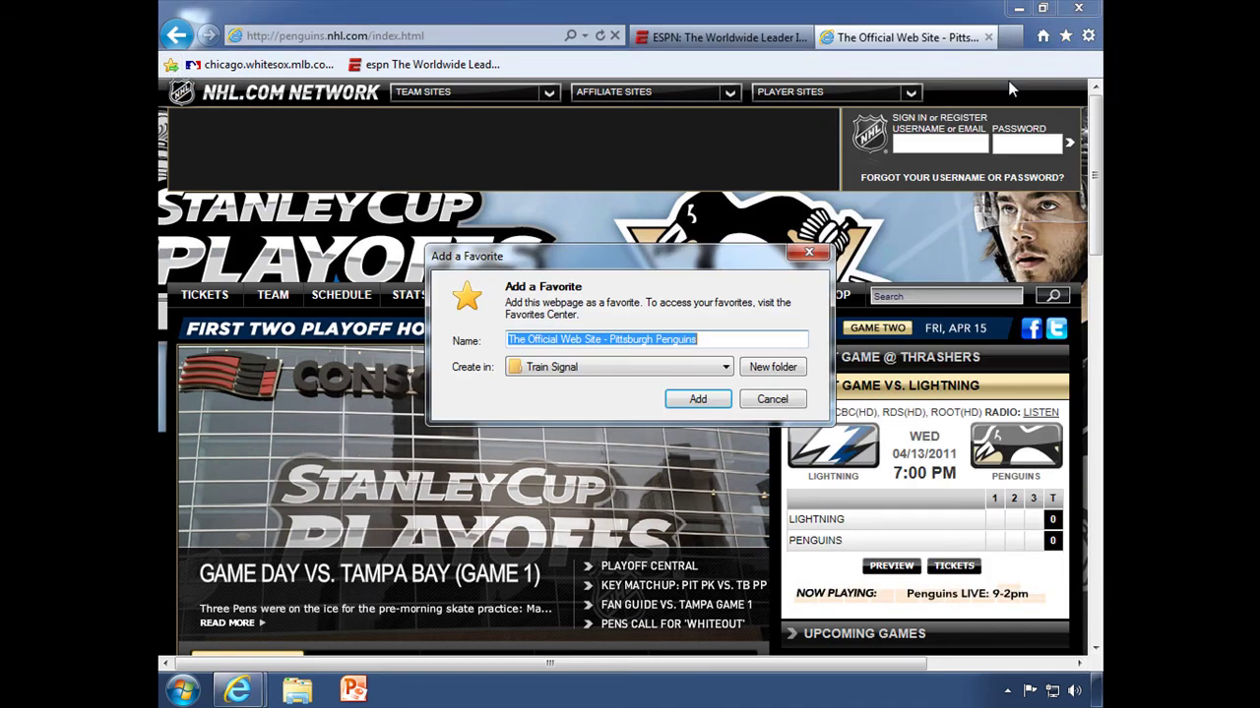
left_click(724, 367)
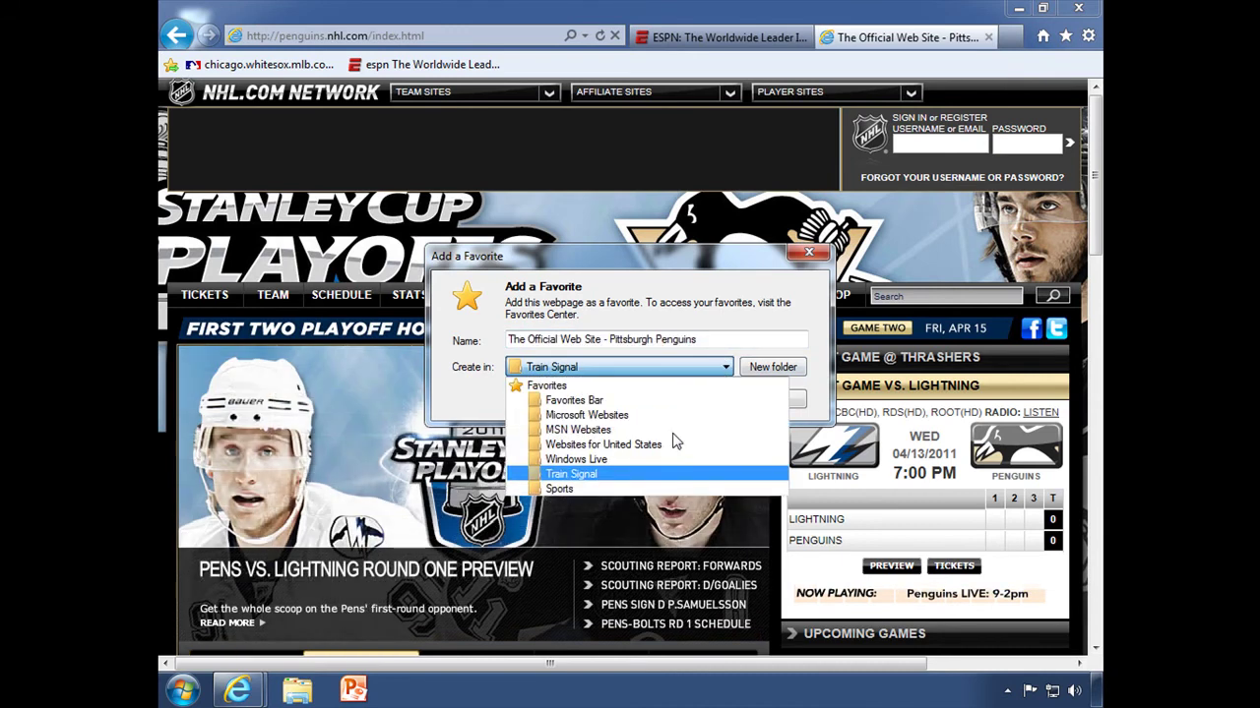
left_click(573, 489)
left_click(702, 401)
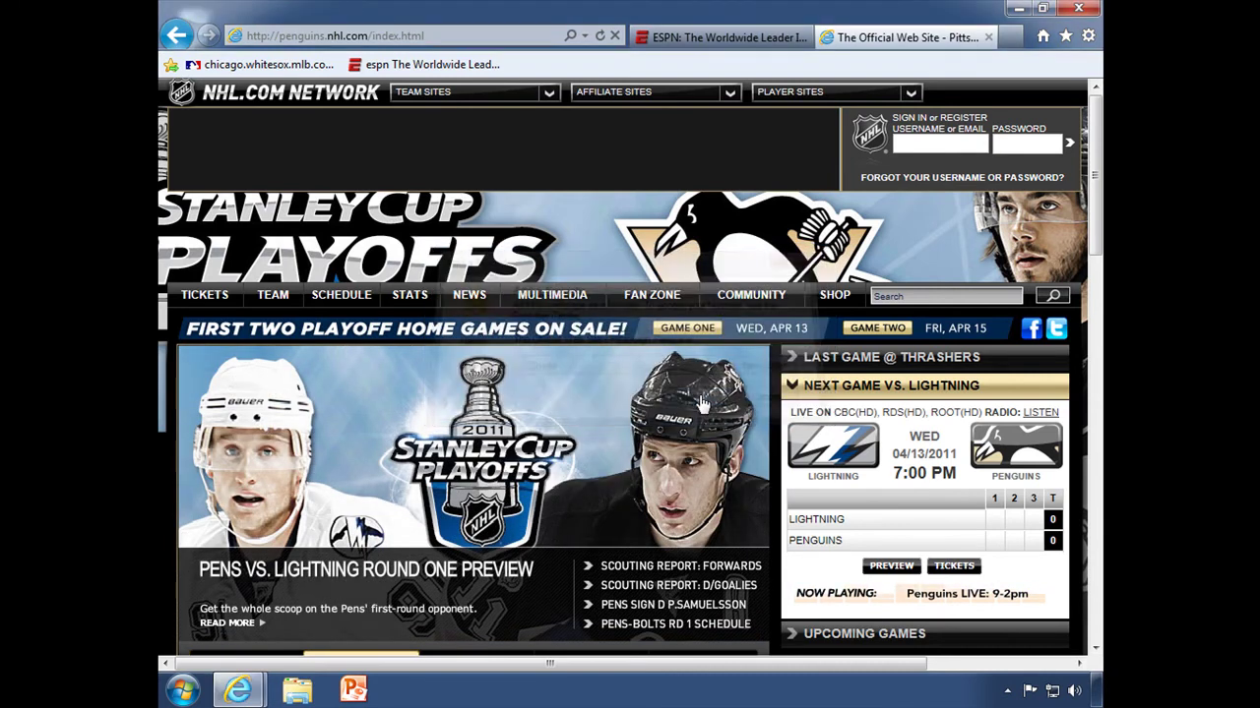
Copy the Pittsburgh Penguins favorite from the Sports folder, paste it into the Favorites Bar folder, and close the favorites list.
left_click(1065, 37)
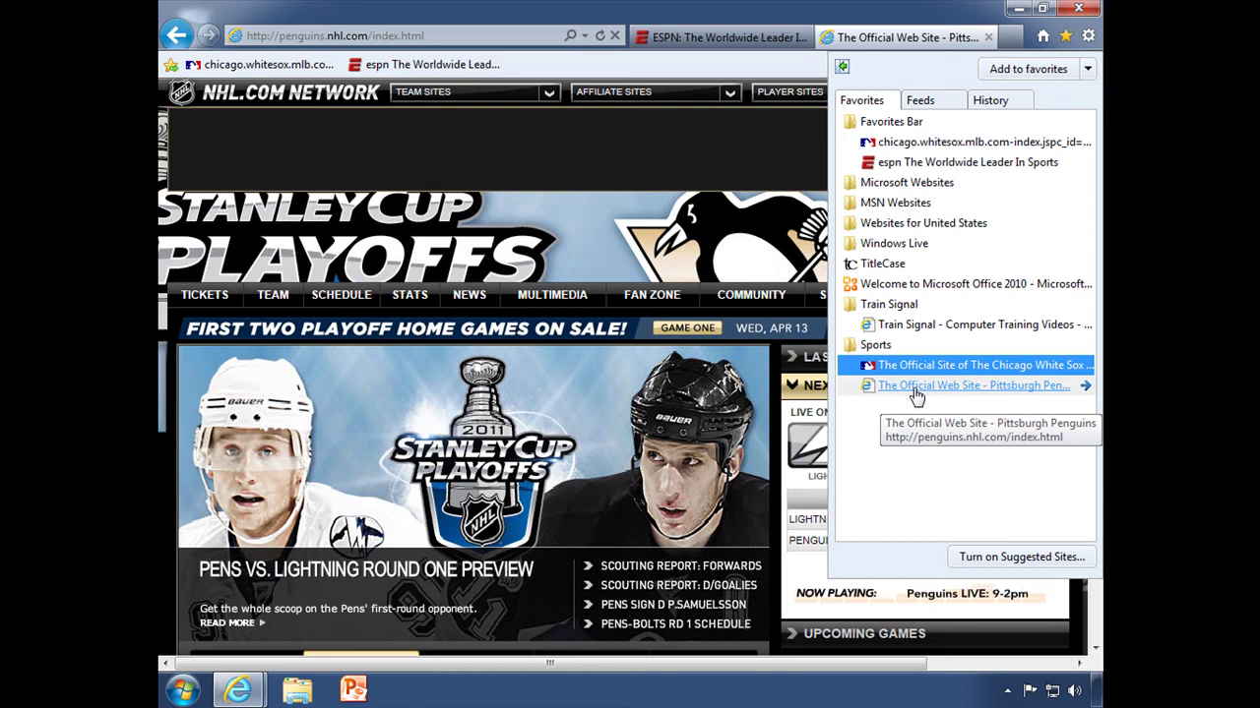
mouse_move(915, 392)
left_mouse_down()
mouse_move(937, 131)
mouse_move(915, 392)
left_mouse_up()
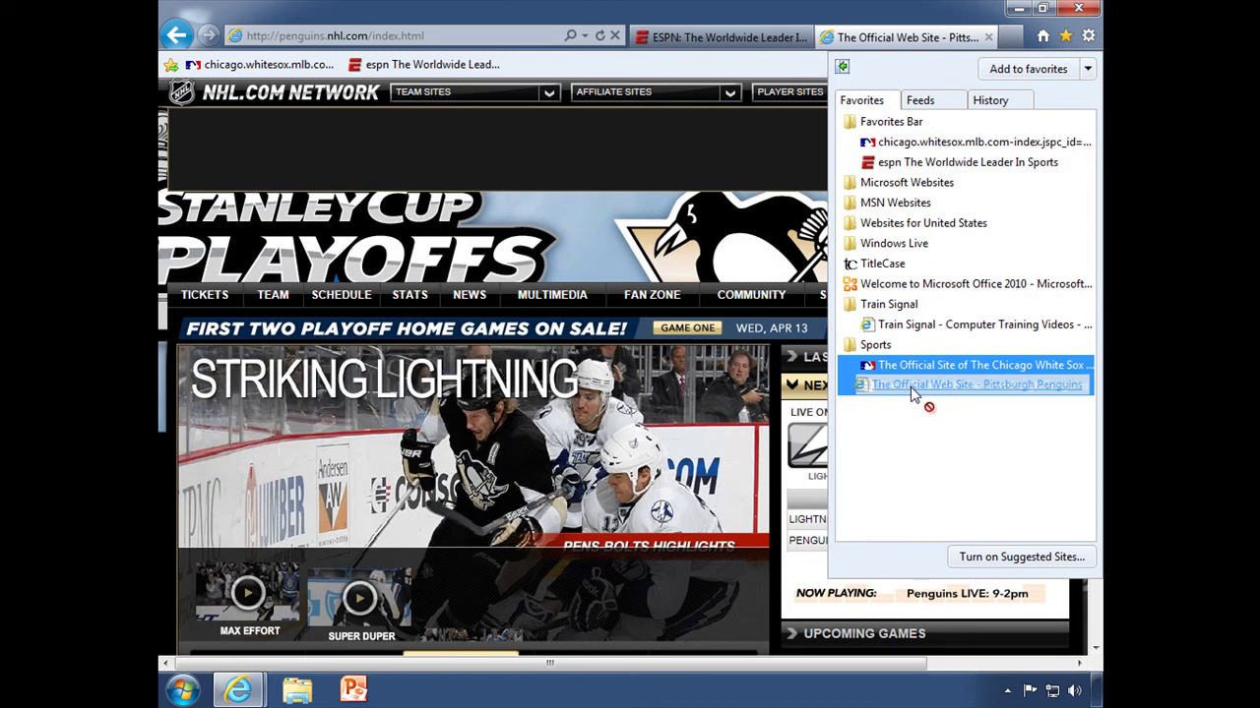
right_click(913, 394)
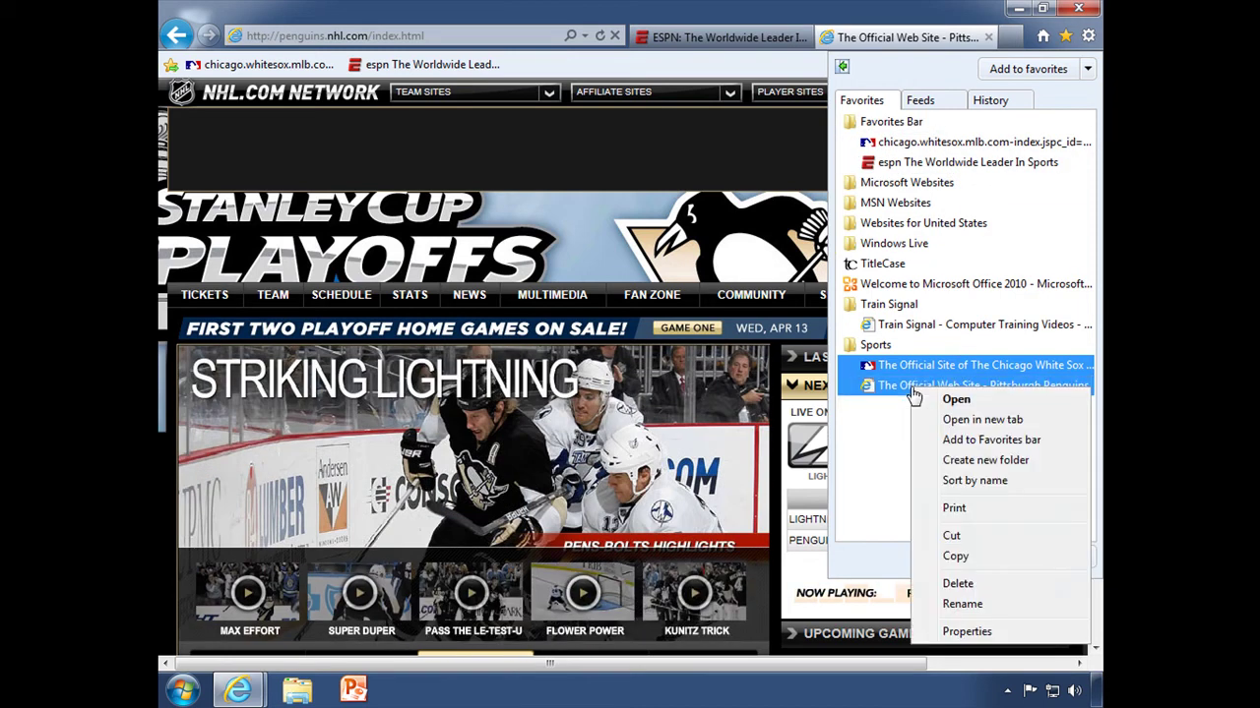
left_click(971, 557)
left_click(890, 124)
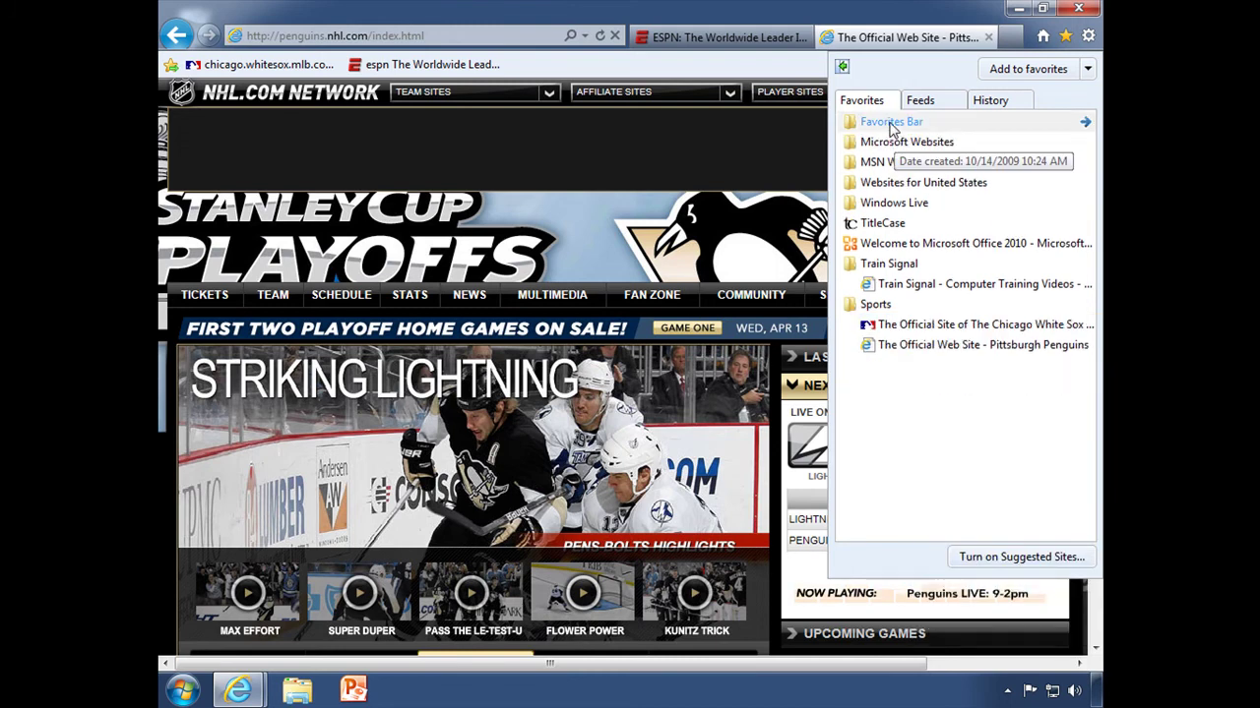
right_click(891, 124)
left_click(933, 291)
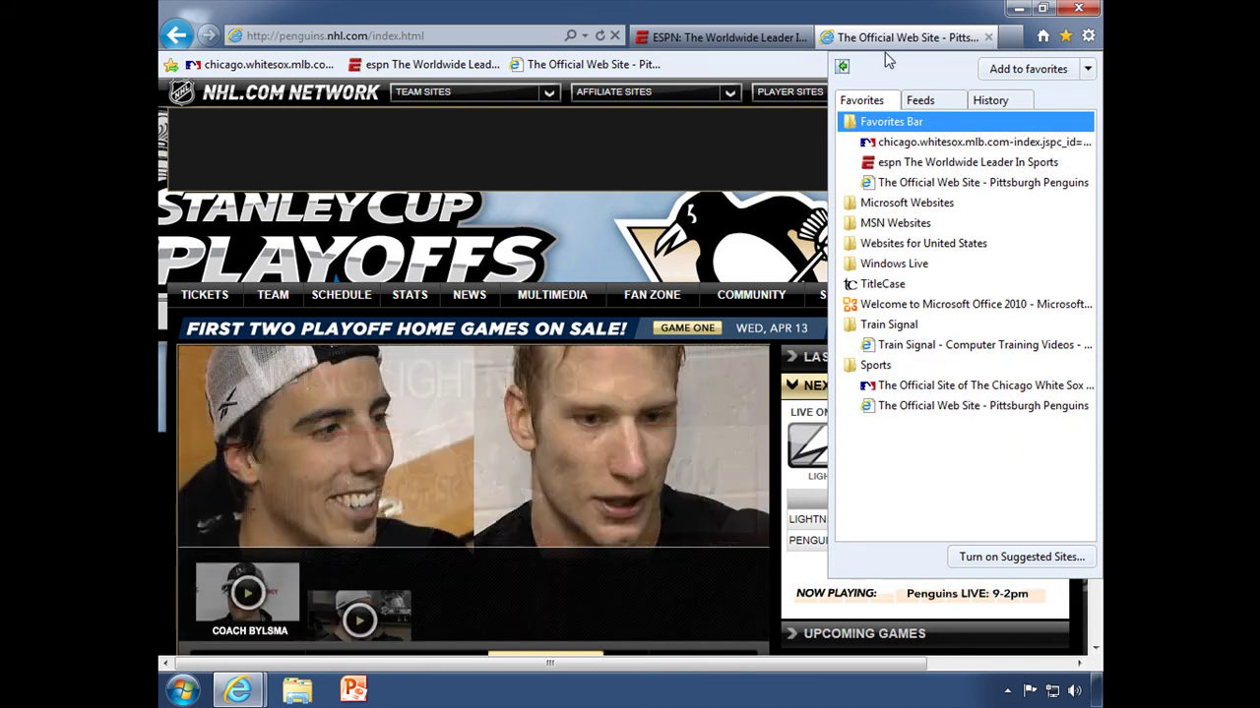
left_click(787, 147)
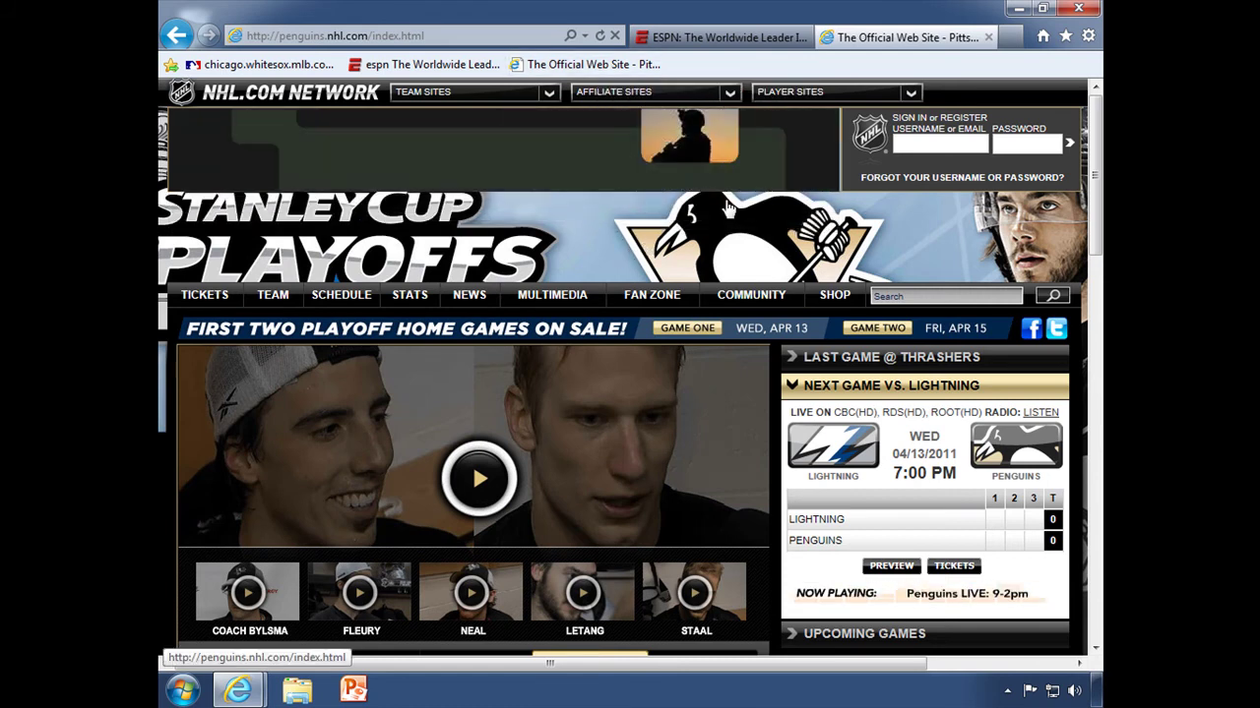
Close all tabs and relaunch Internet Explorer.
key("alt+F4")
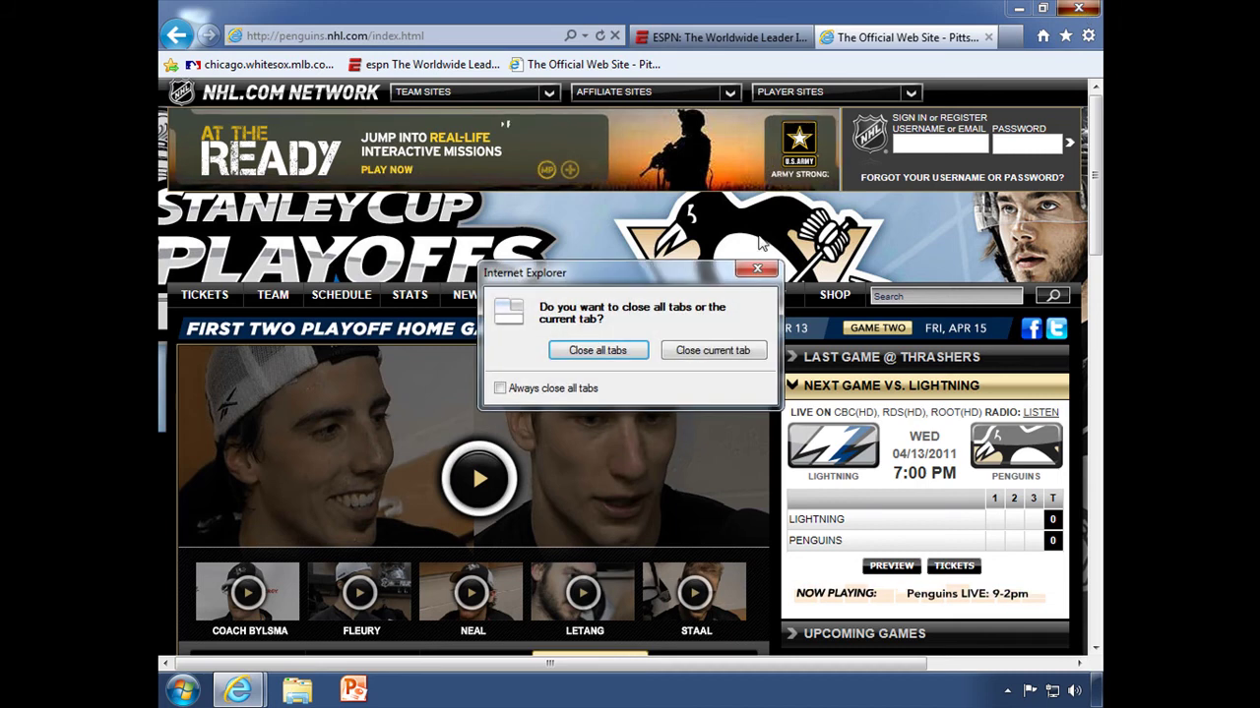
left_click(600, 351)
left_click(241, 691)
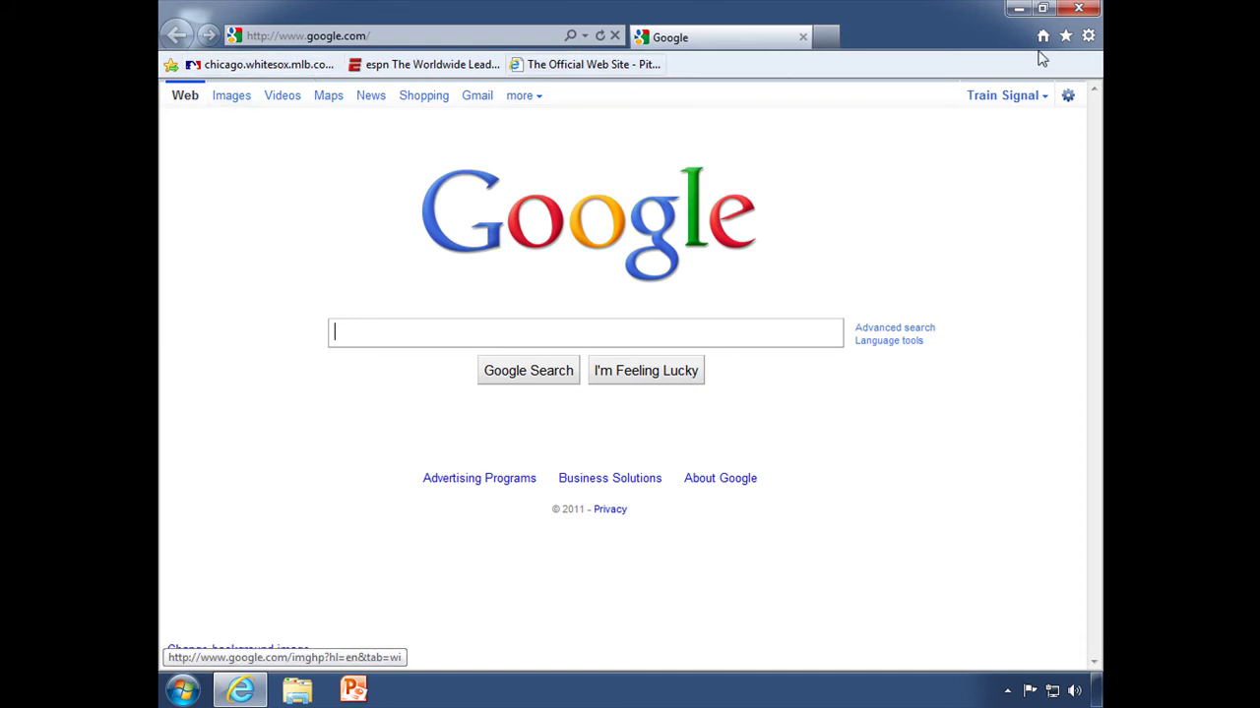
Expand the Sports, Train Signal and Favorites Bar folders in favorites and delete the Chicago White Sox entry from Sports.
left_click(1065, 37)
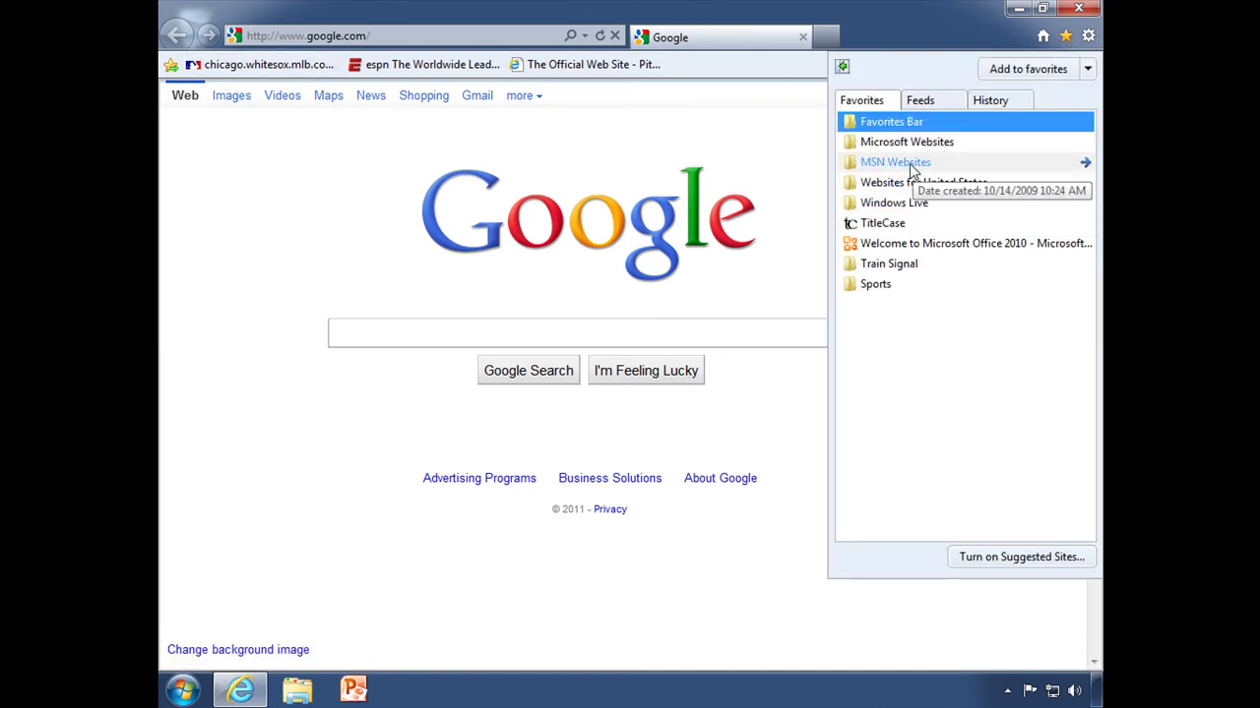
left_click(883, 285)
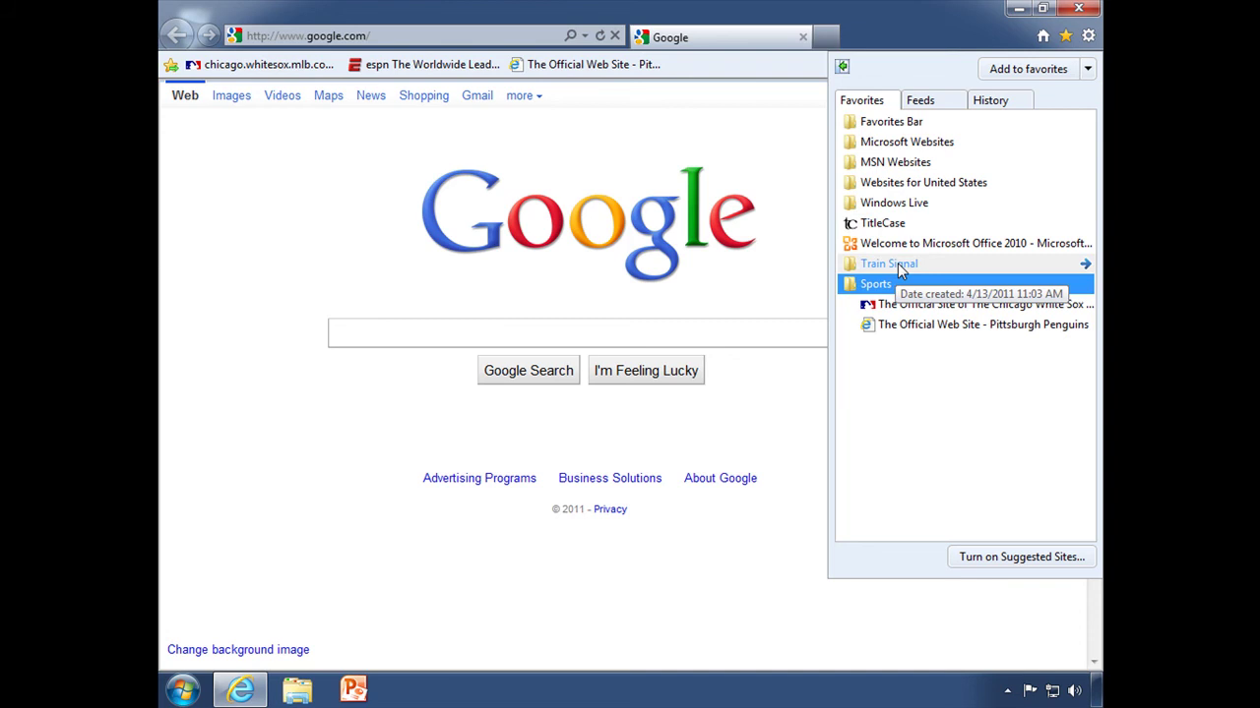
left_click(897, 263)
left_click(876, 122)
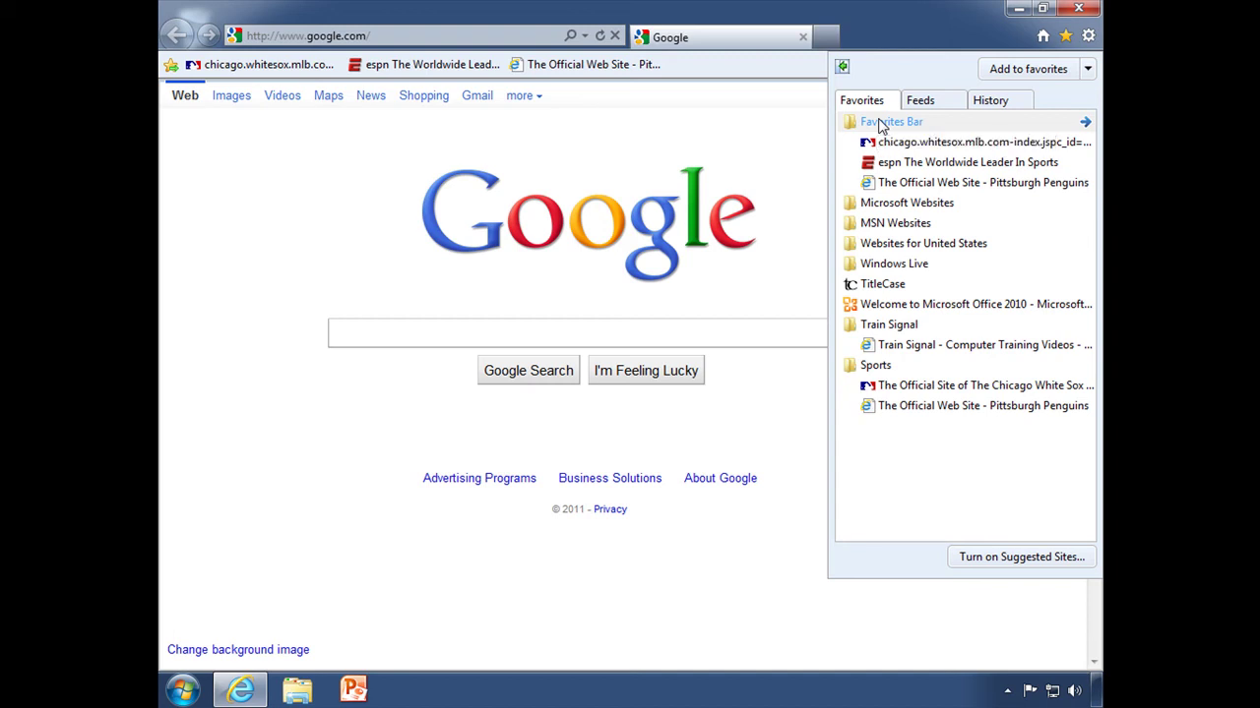
left_click_drag(872, 123, 867, 93)
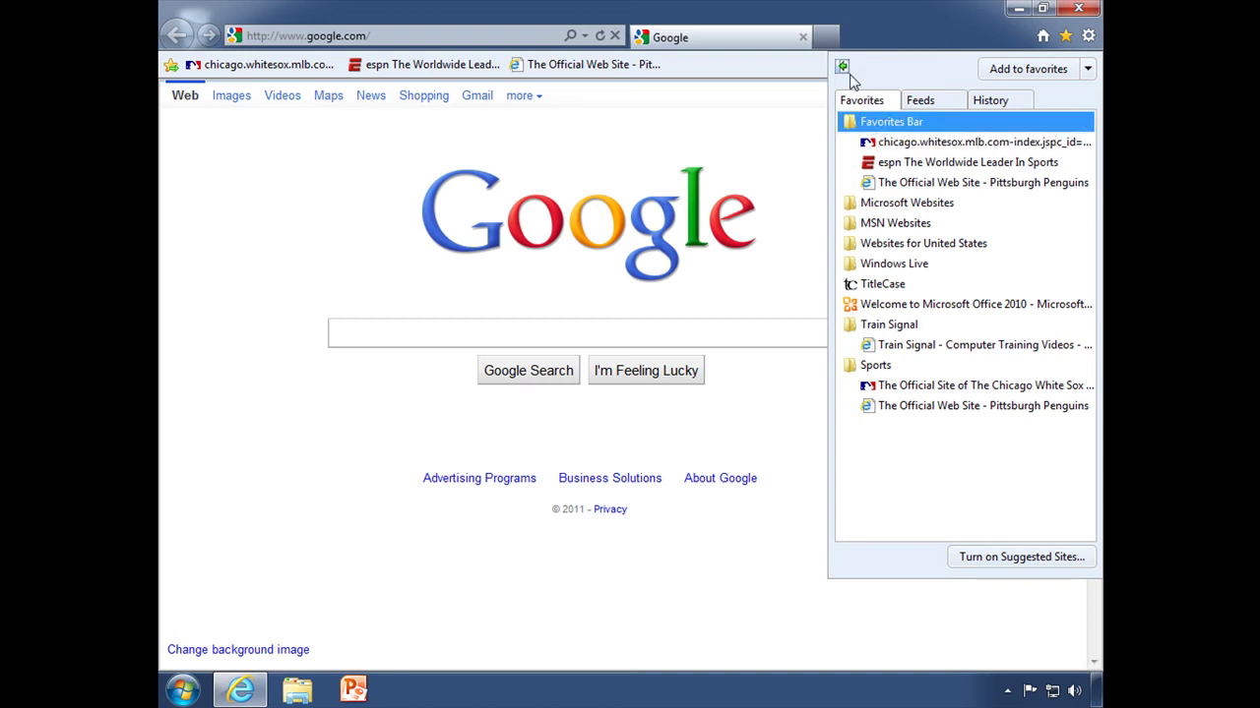
right_click(908, 388)
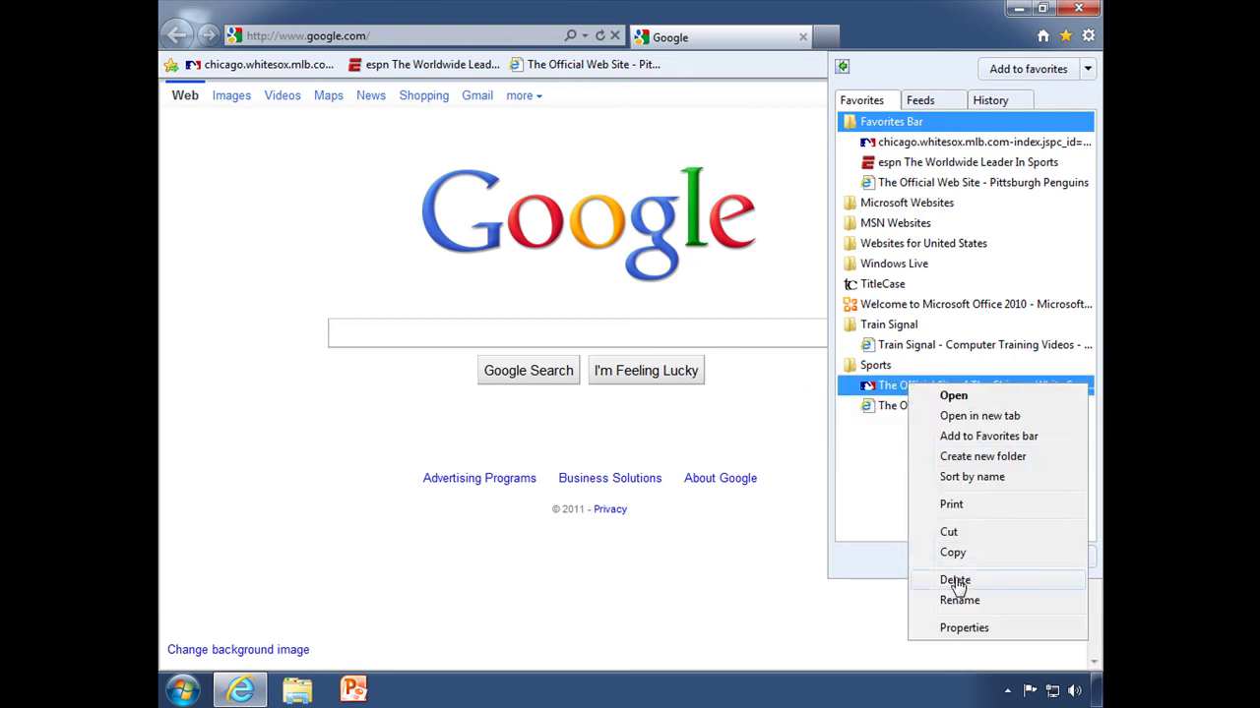
left_click(955, 580)
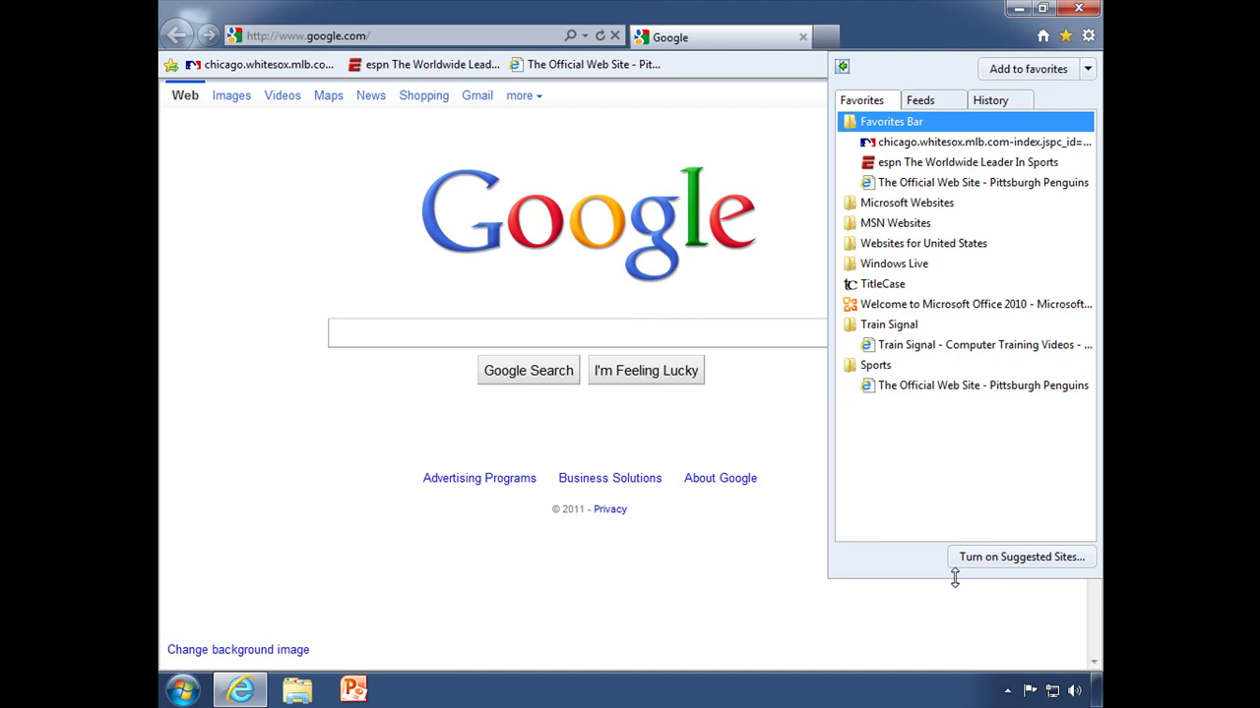
Open Organize Favorites and delete the Welcome to Microsoft Office 2010 favorite.
left_click(1087, 69)
left_click(938, 195)
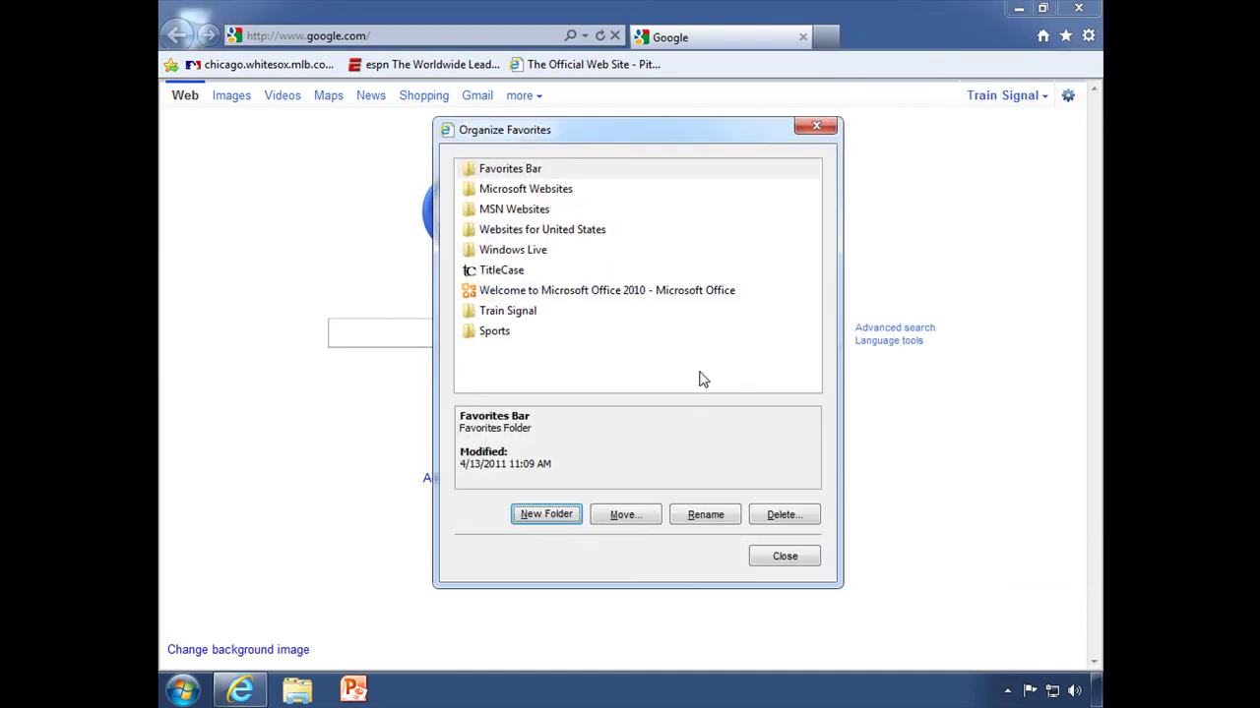
left_click(615, 294)
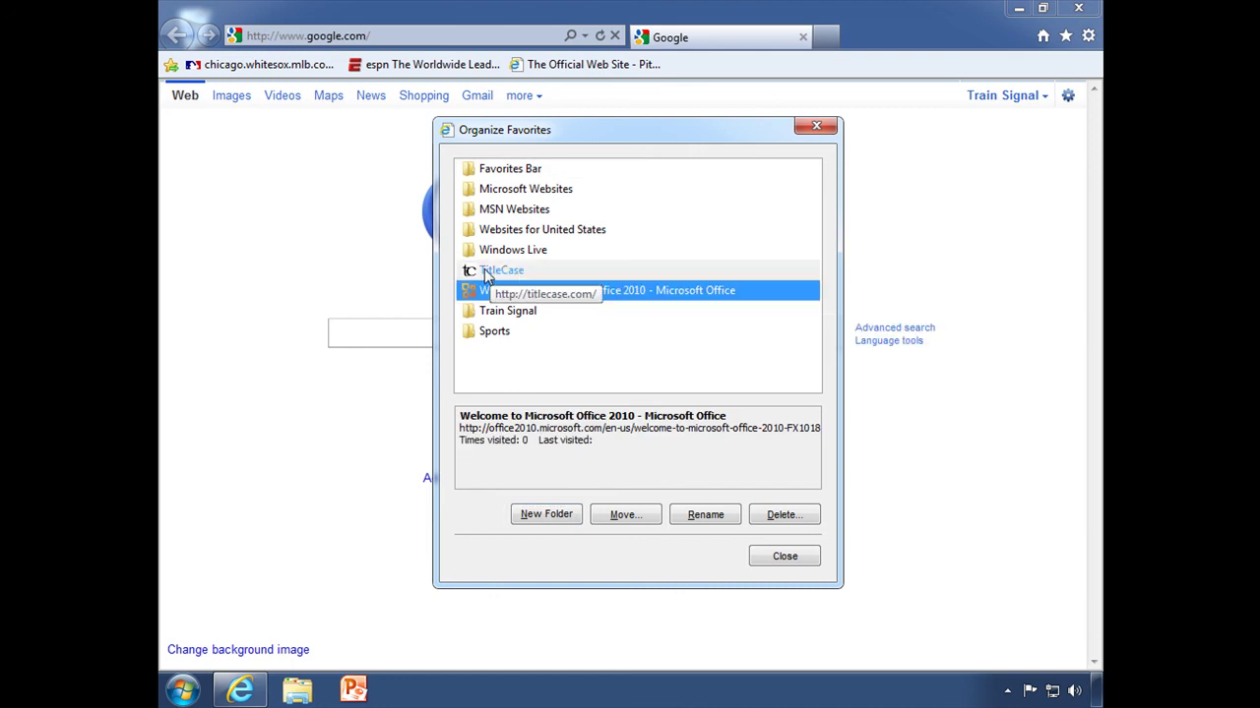
left_click(772, 522)
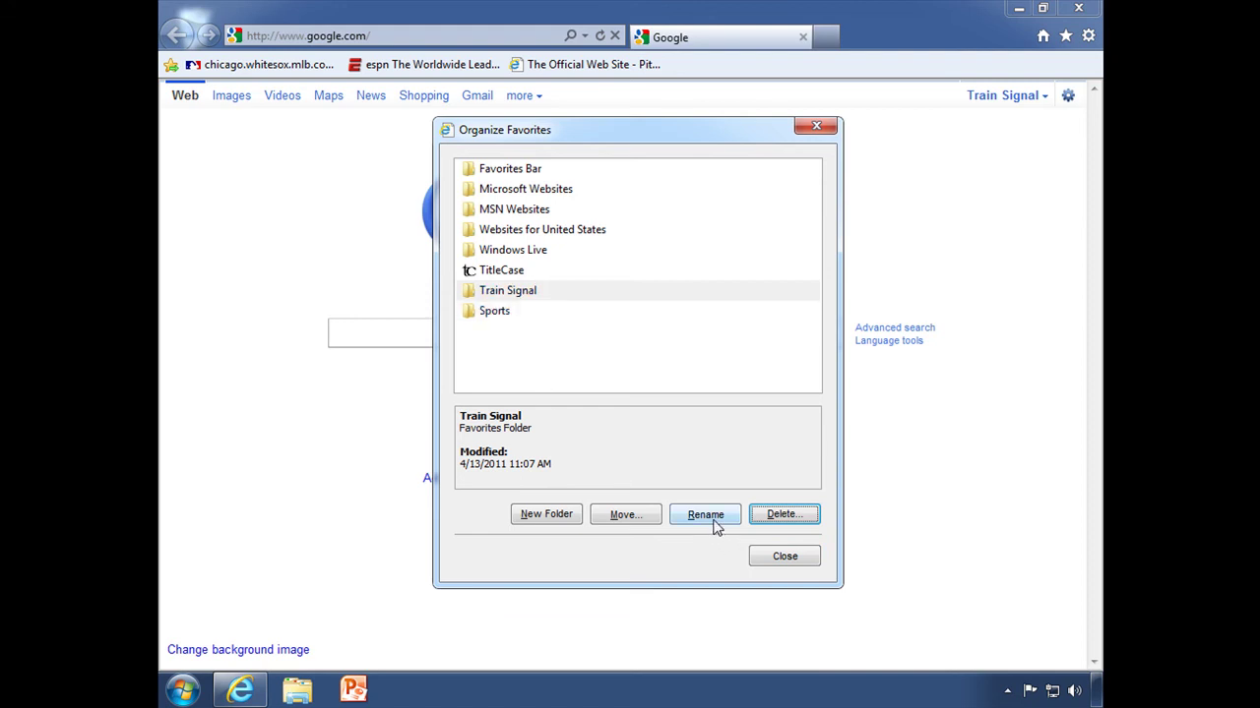
Expand the Sports, Train Signal and Favorites Bar folders and rename the website entry inside the Train Signal folder as Train Signal.
left_click(495, 310)
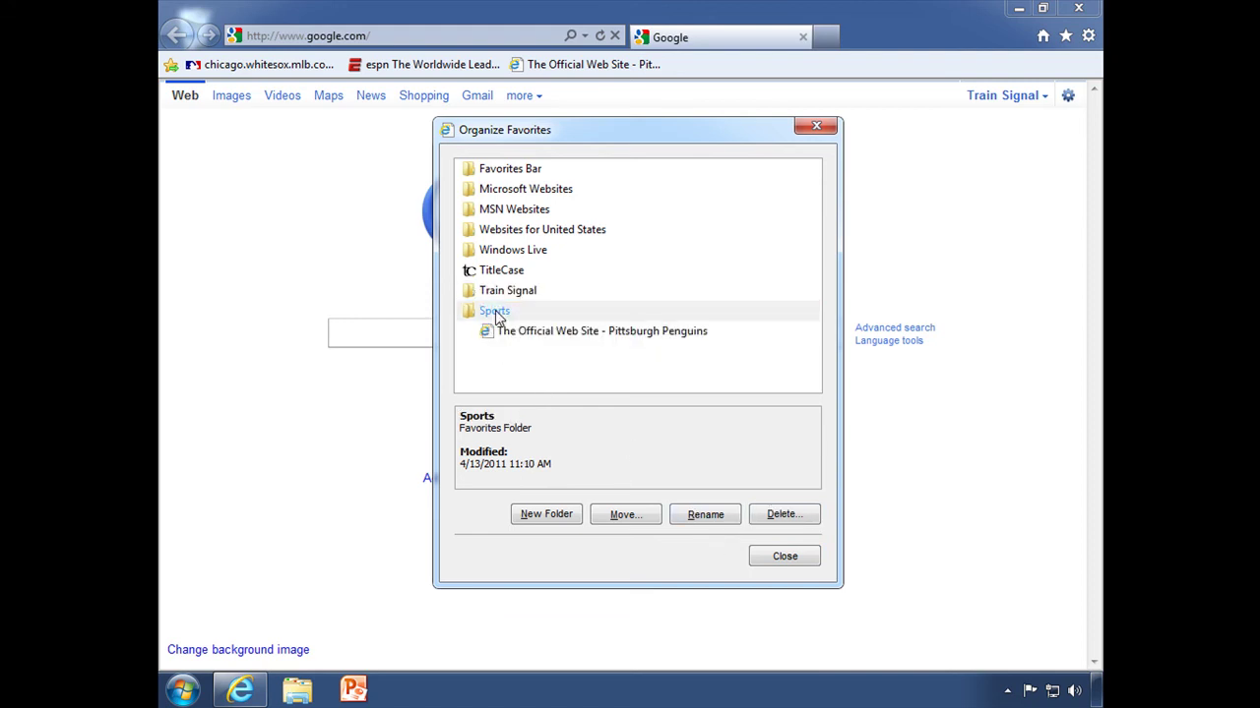
left_click(506, 291)
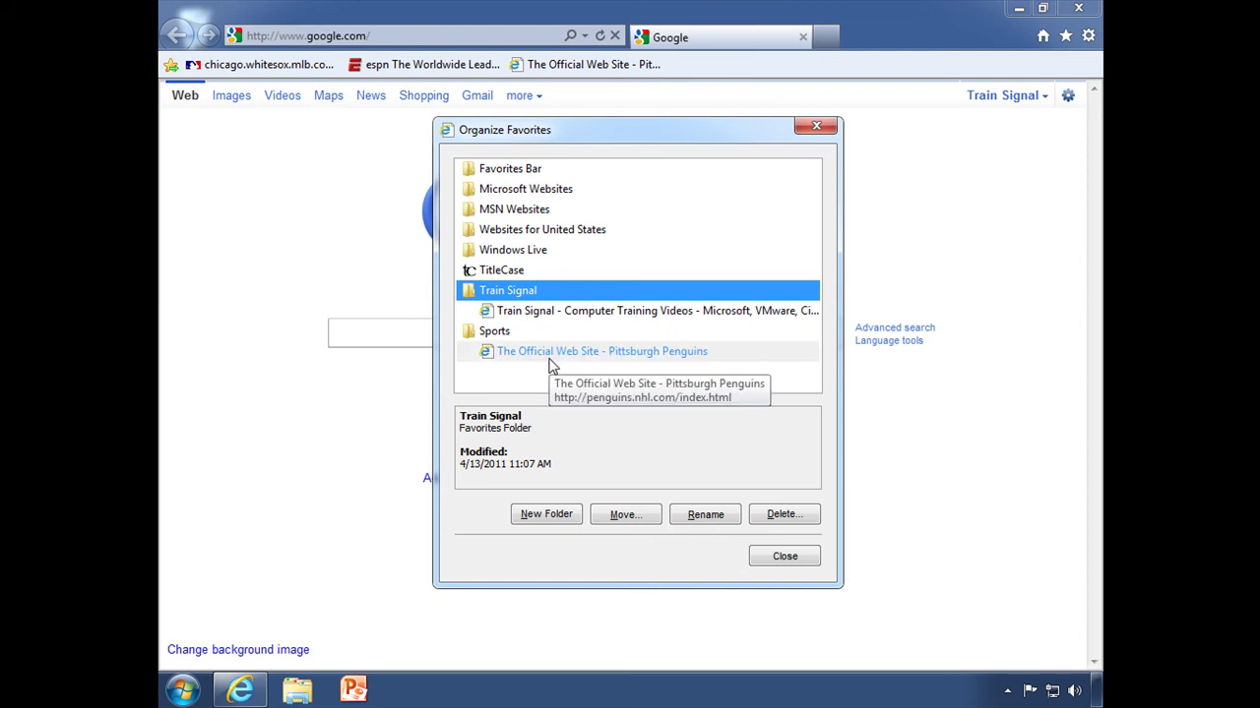
left_click(497, 168)
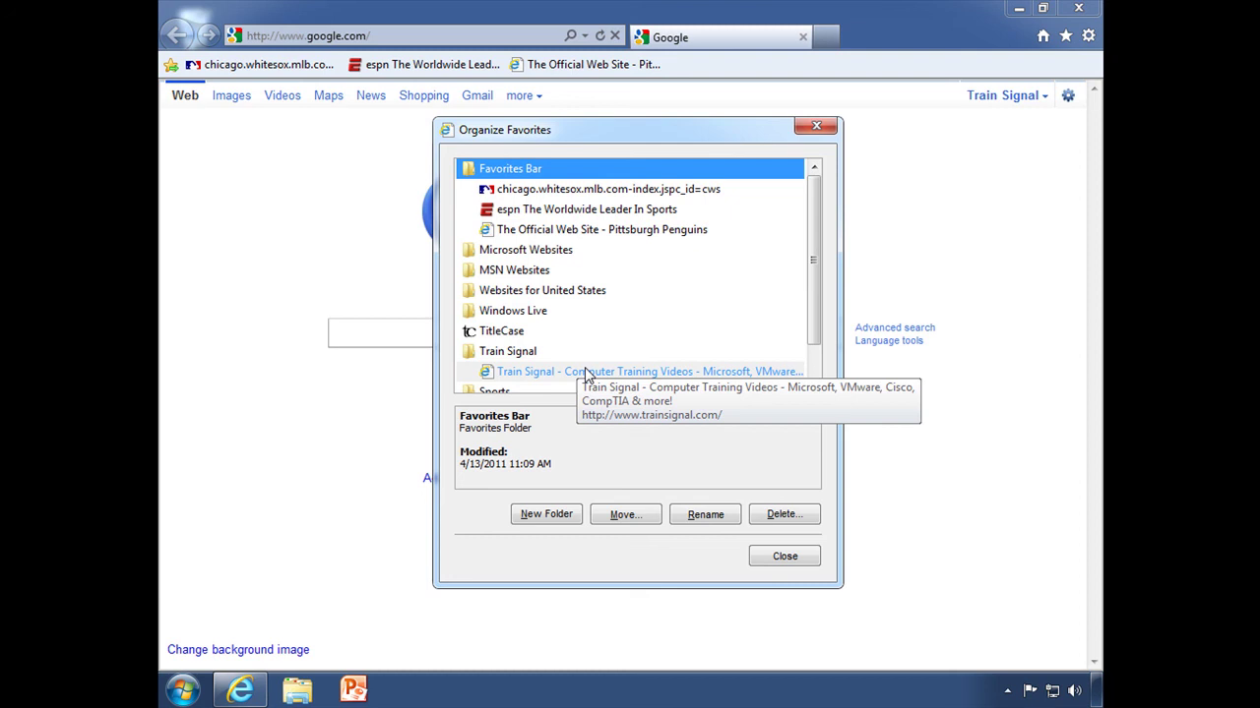
left_click(648, 380)
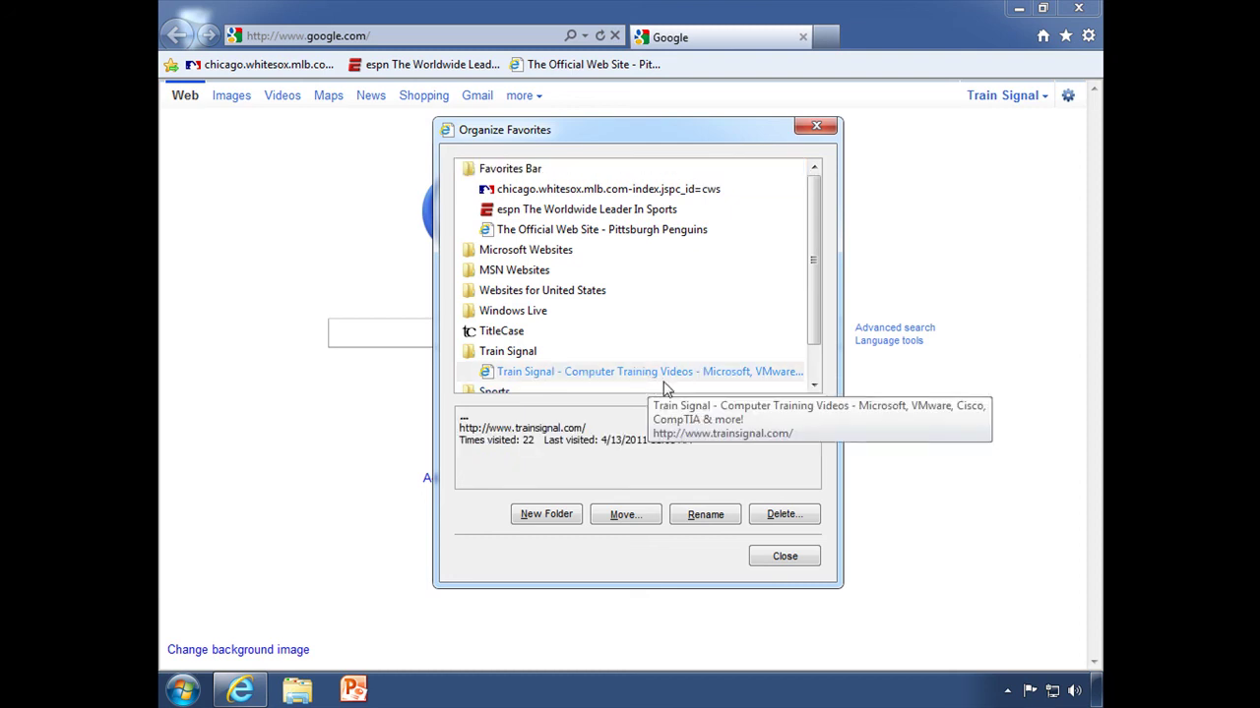
left_click(704, 514)
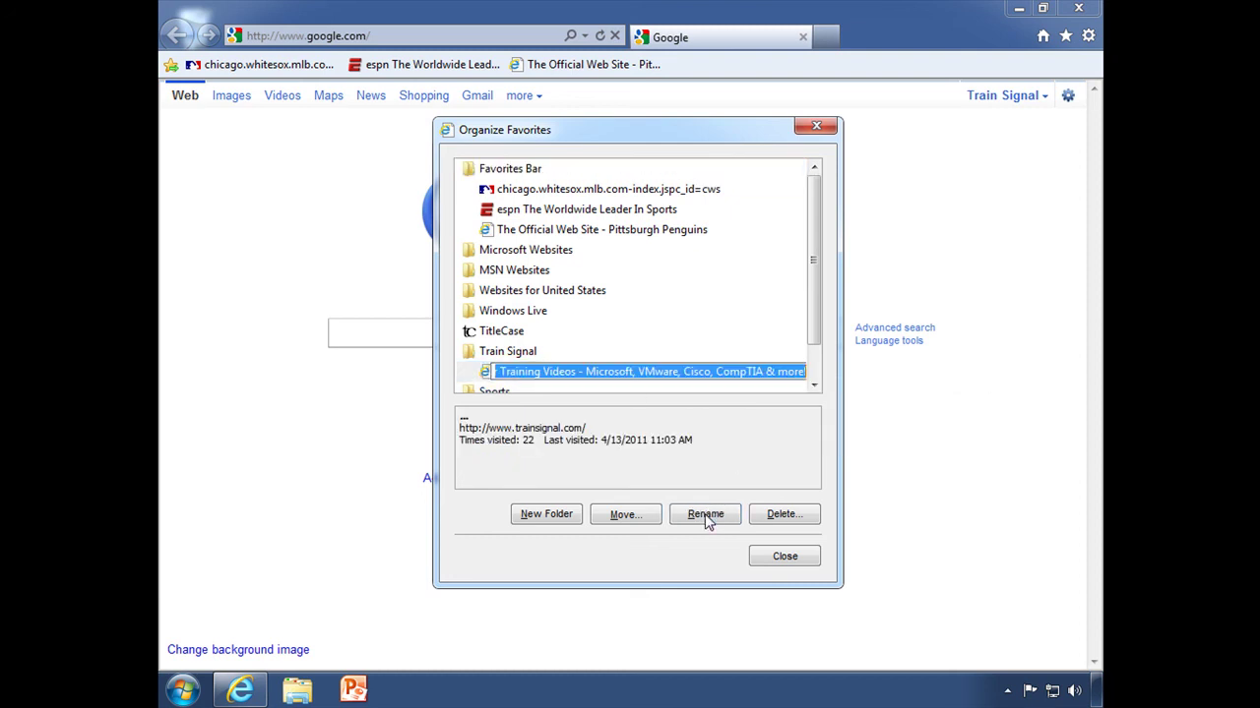
type("T")
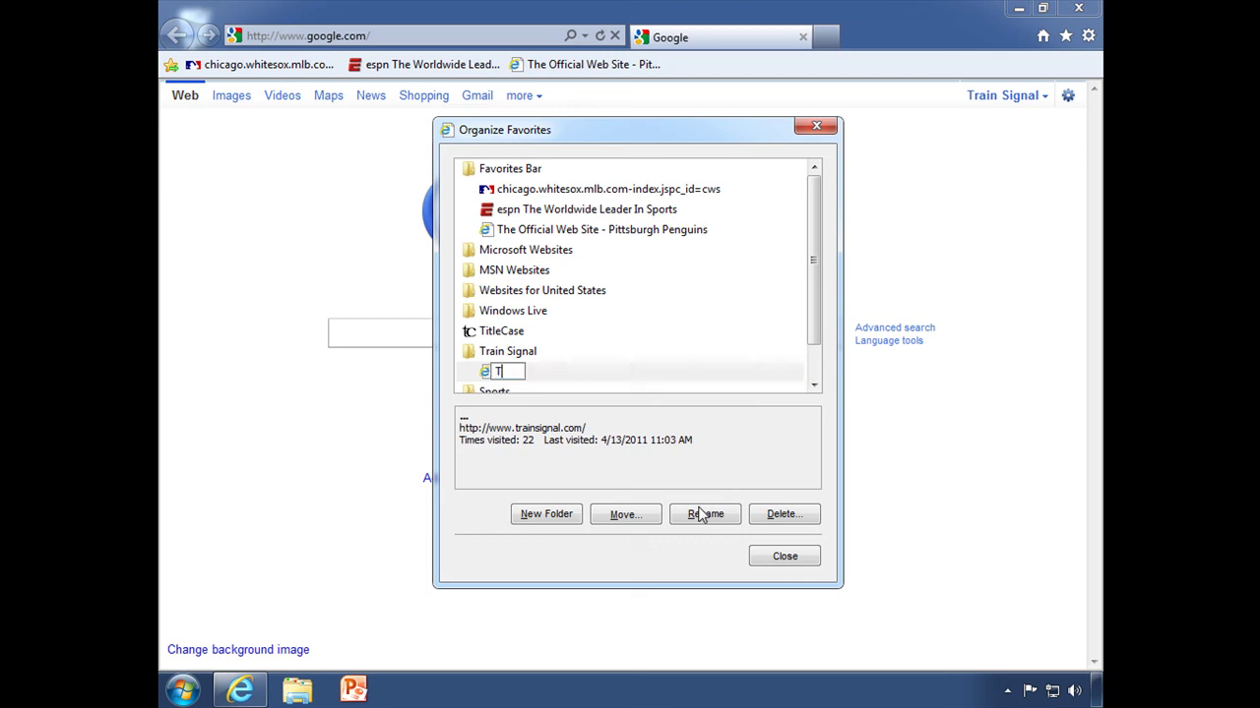
type("rain Signal")
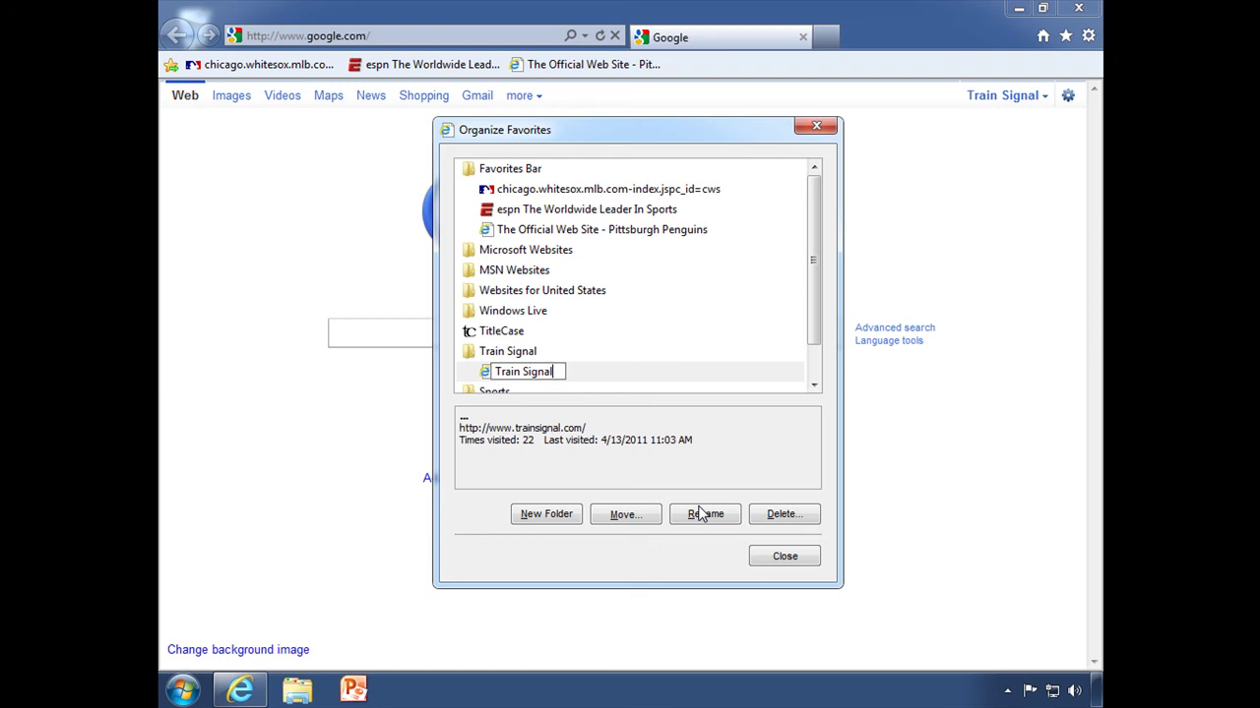
key("Return")
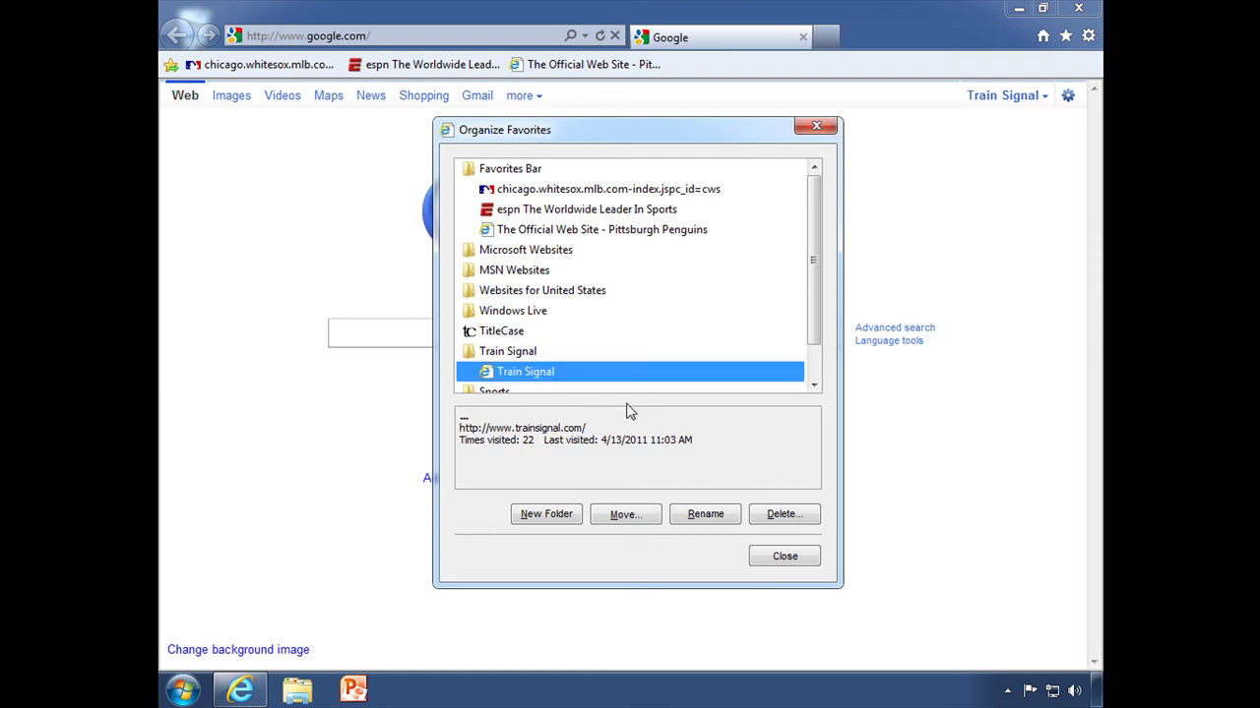
left_click(677, 332)
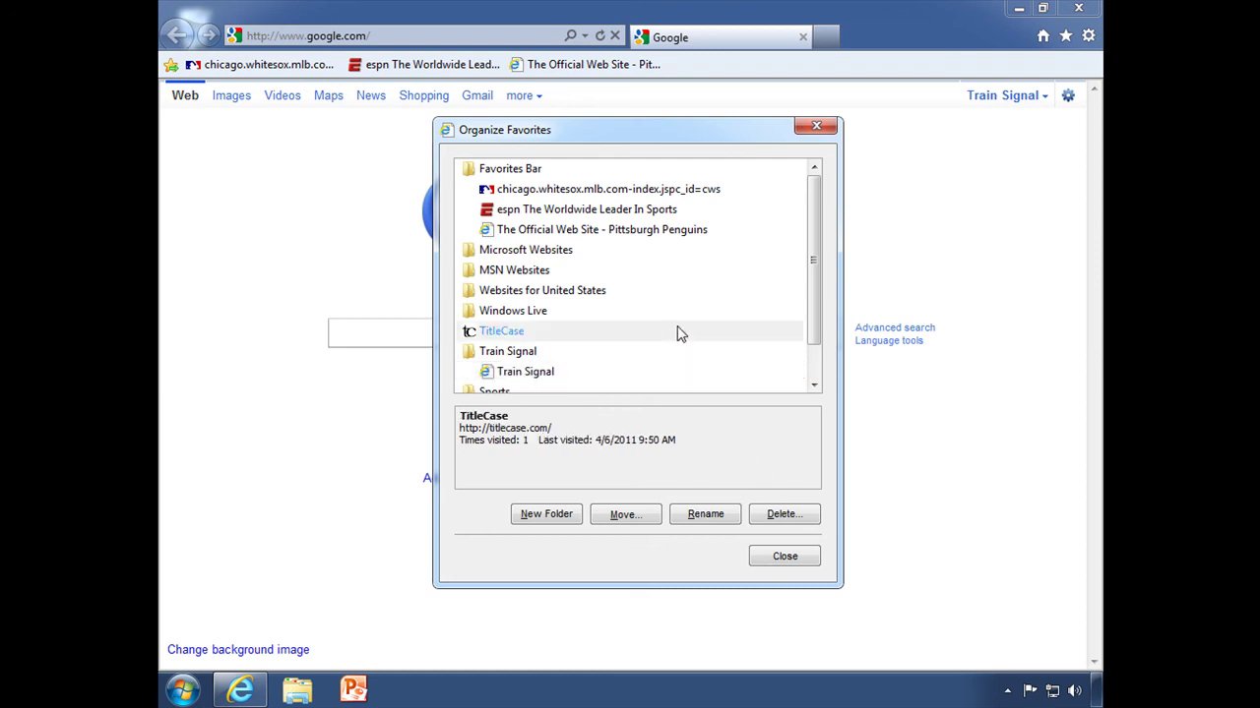